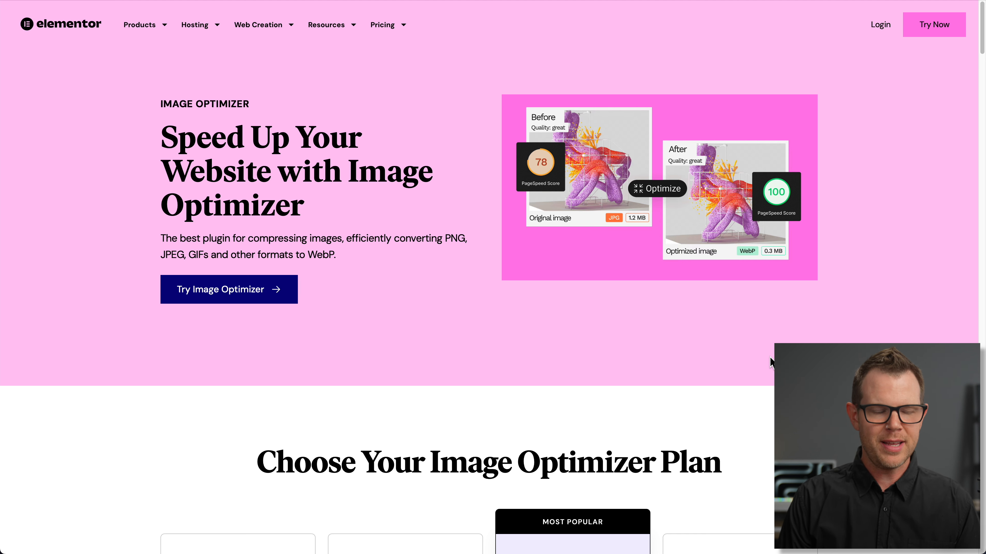
- Review the plan options on Elementor's Image Optimizer product page
{"action": "scroll", "coordinate": [771, 363], "scroll_direction": "down", "scroll_amount": 7}
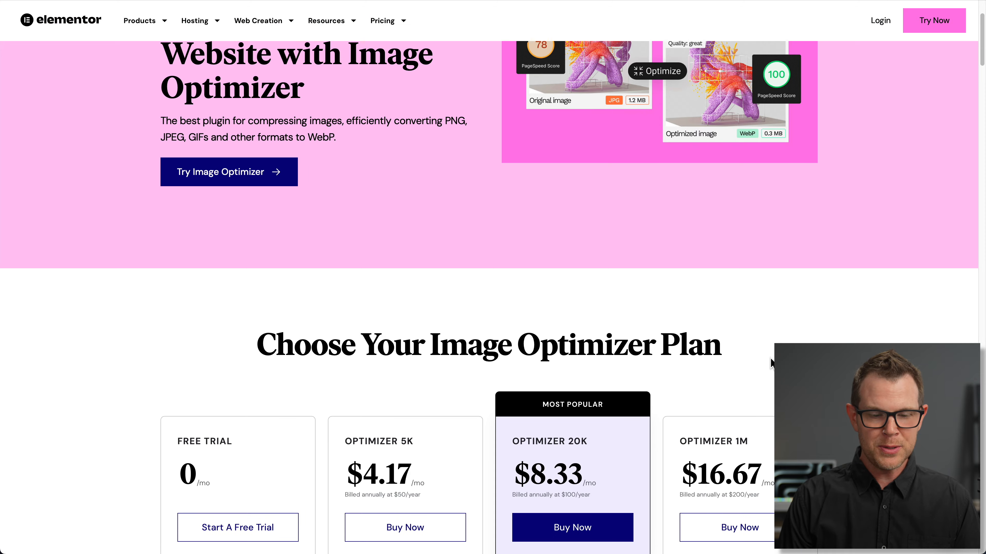
{"action": "scroll", "coordinate": [771, 363], "scroll_direction": "down", "scroll_amount": 3}
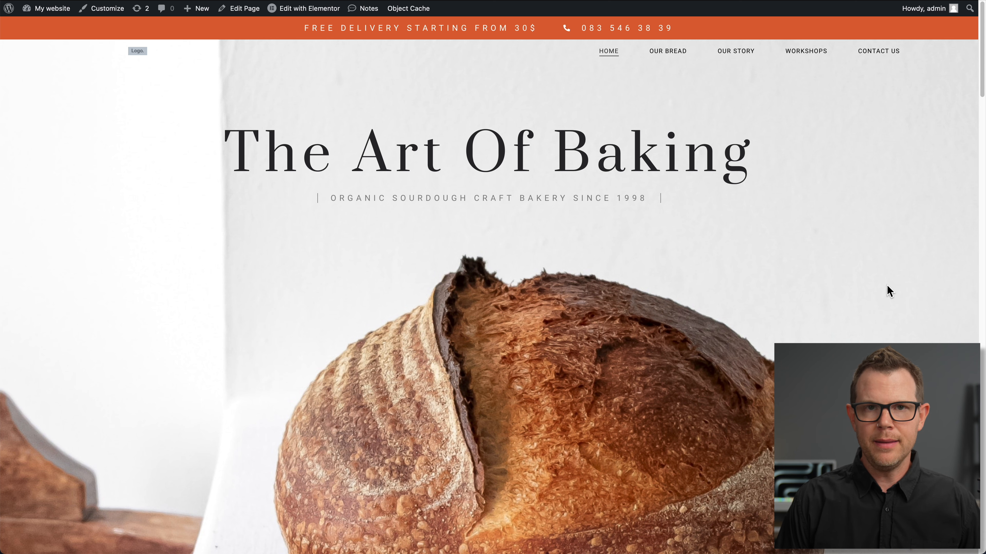
- Look through the bakery homepage from the hero to the footer, dismissing the 25% off popup, and return to the start of the page
{"action": "scroll", "coordinate": [886, 285], "scroll_direction": "down", "scroll_amount": 10}
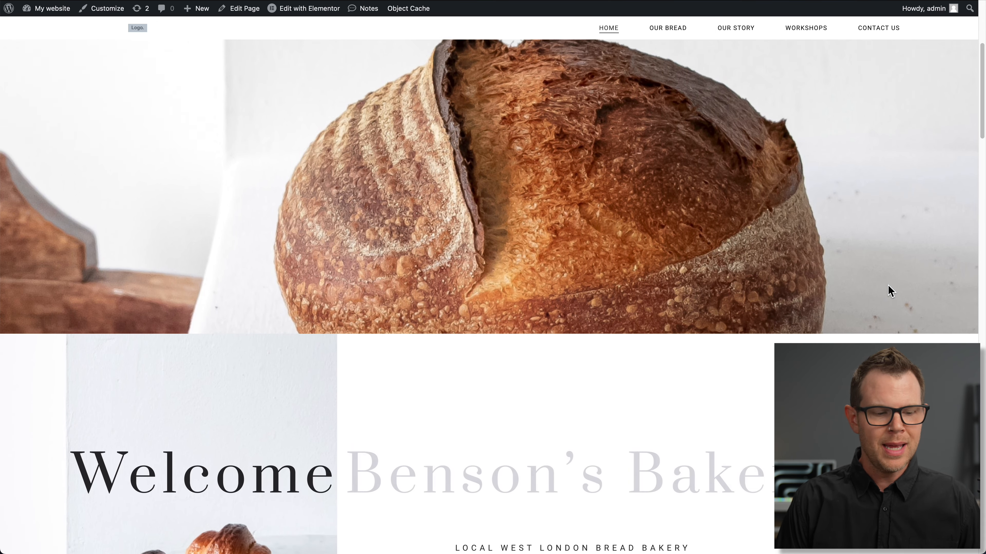
{"action": "scroll", "coordinate": [888, 291], "scroll_direction": "down", "scroll_amount": 8}
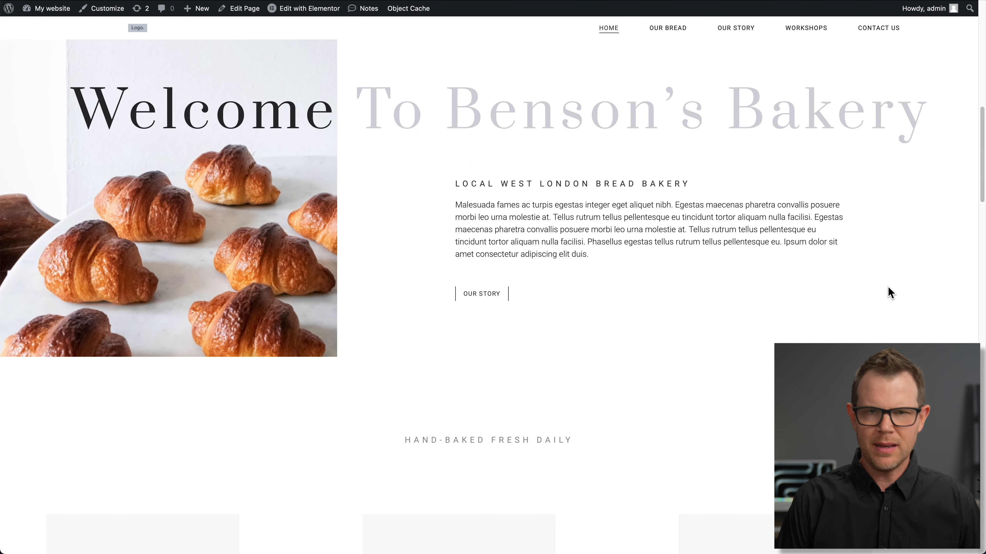
{"action": "scroll", "coordinate": [890, 292], "scroll_direction": "down", "scroll_amount": 10}
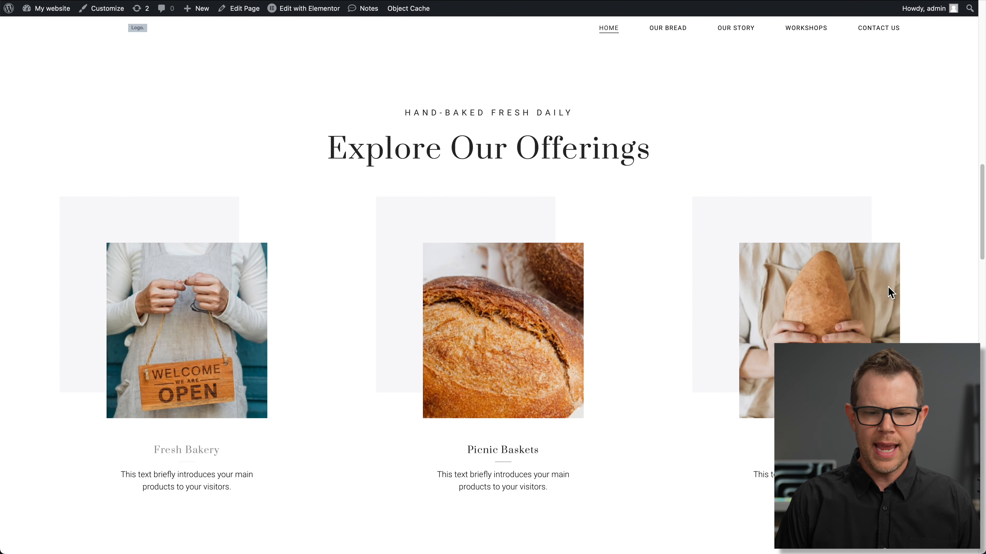
{"action": "scroll", "coordinate": [890, 292], "scroll_direction": "down", "scroll_amount": 10}
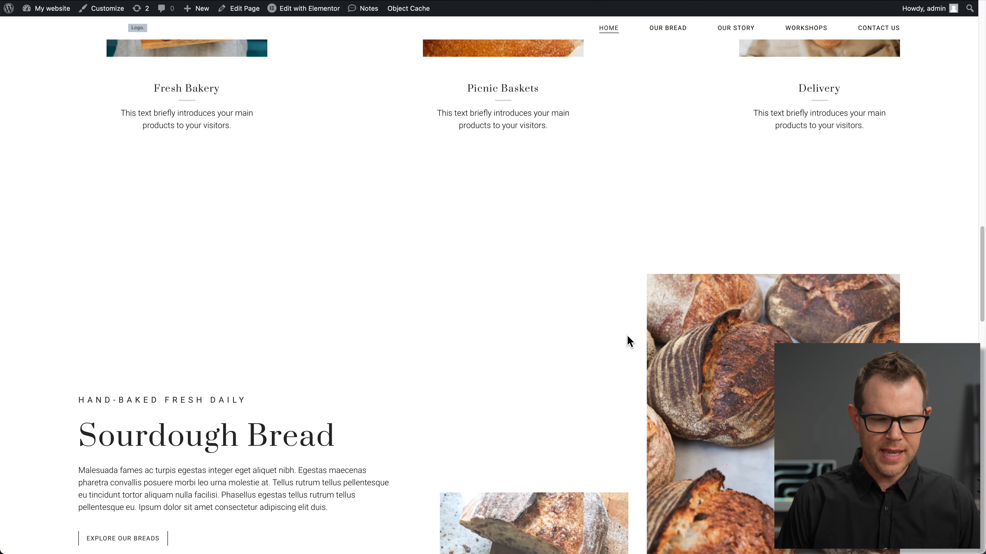
{"action": "scroll", "coordinate": [628, 335], "scroll_direction": "down", "scroll_amount": 9}
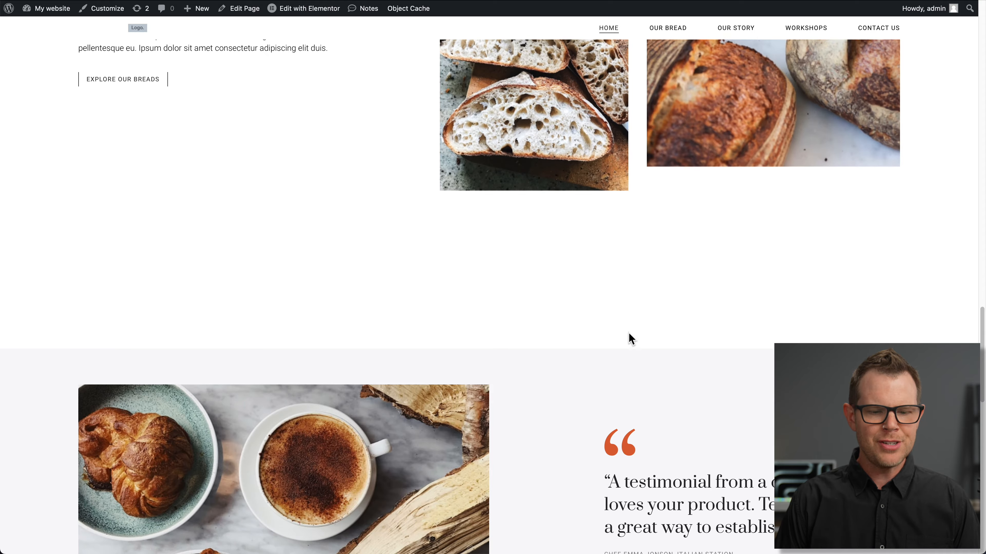
{"action": "scroll", "coordinate": [631, 334], "scroll_direction": "down", "scroll_amount": 6}
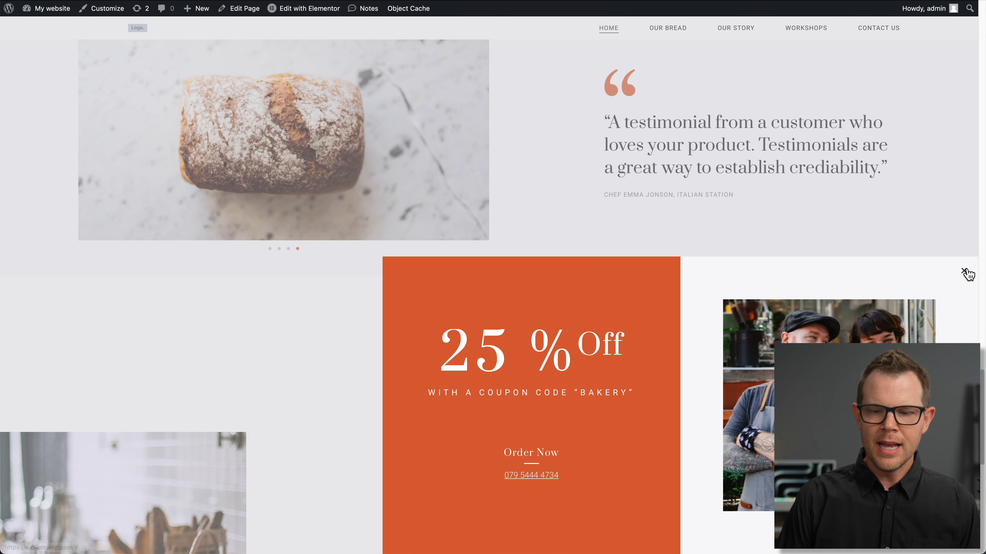
{"action": "left_click", "coordinate": [965, 274]}
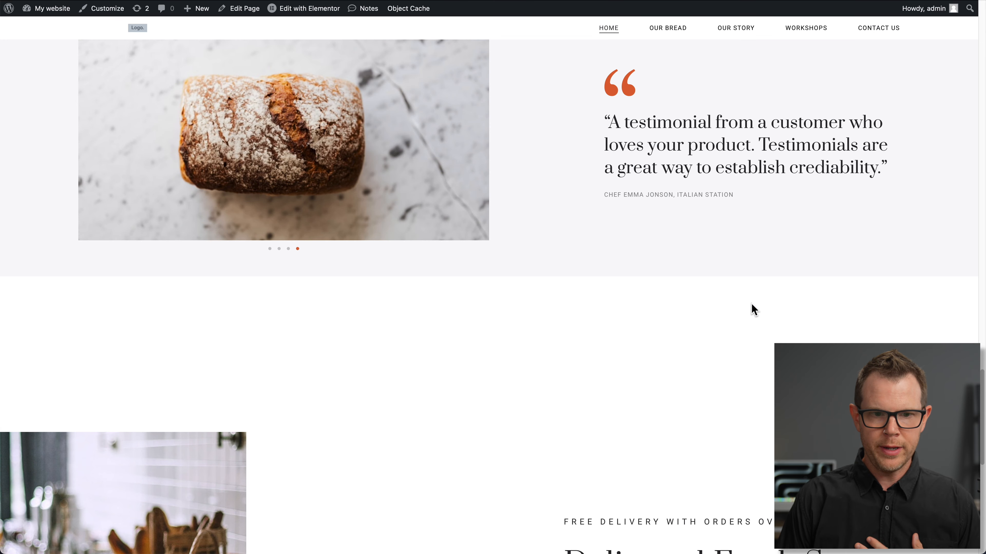
{"action": "scroll", "coordinate": [753, 310], "scroll_direction": "down", "scroll_amount": 3}
{"action": "scroll", "coordinate": [753, 309], "scroll_direction": "down", "scroll_amount": 4}
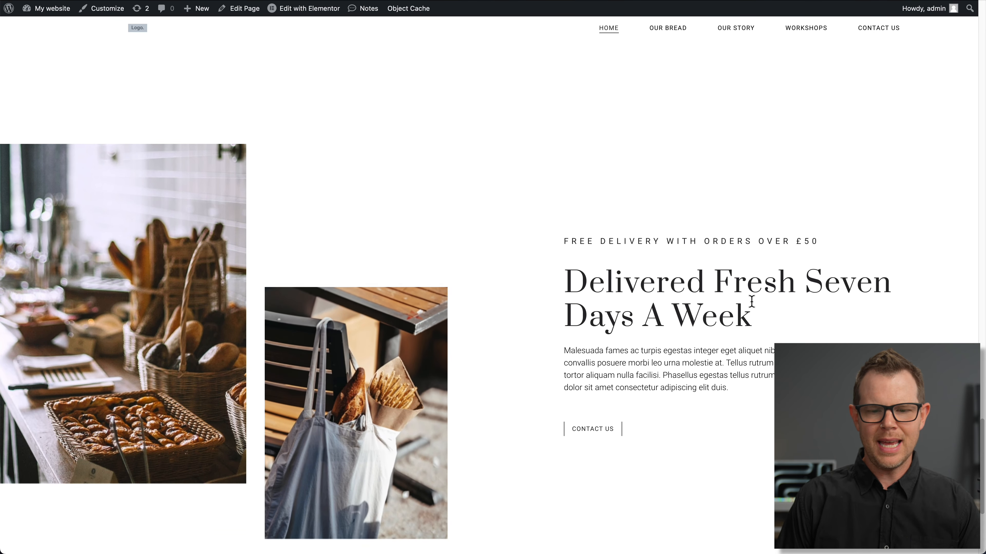
{"action": "scroll", "coordinate": [750, 307], "scroll_direction": "down", "scroll_amount": 4}
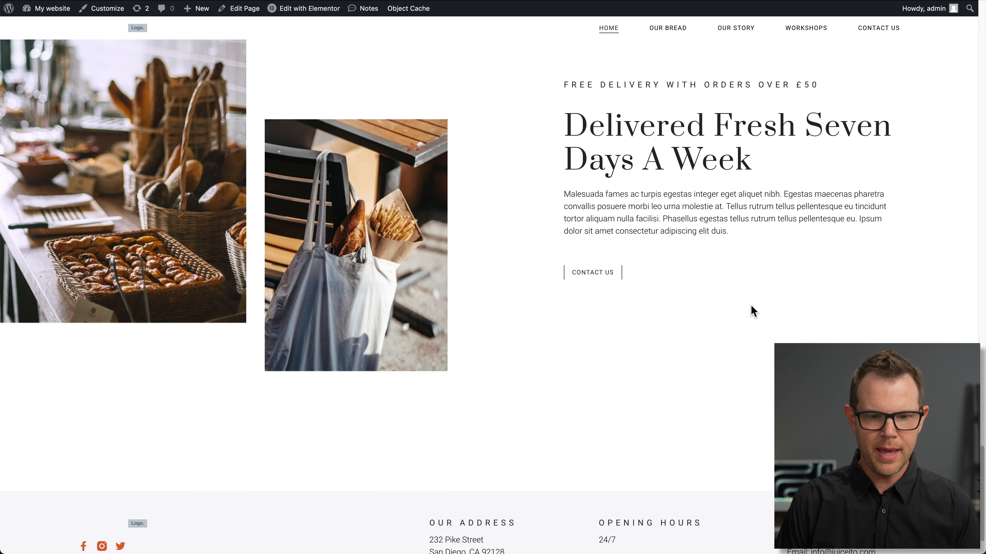
{"action": "scroll", "coordinate": [752, 309], "scroll_direction": "up", "scroll_amount": 20}
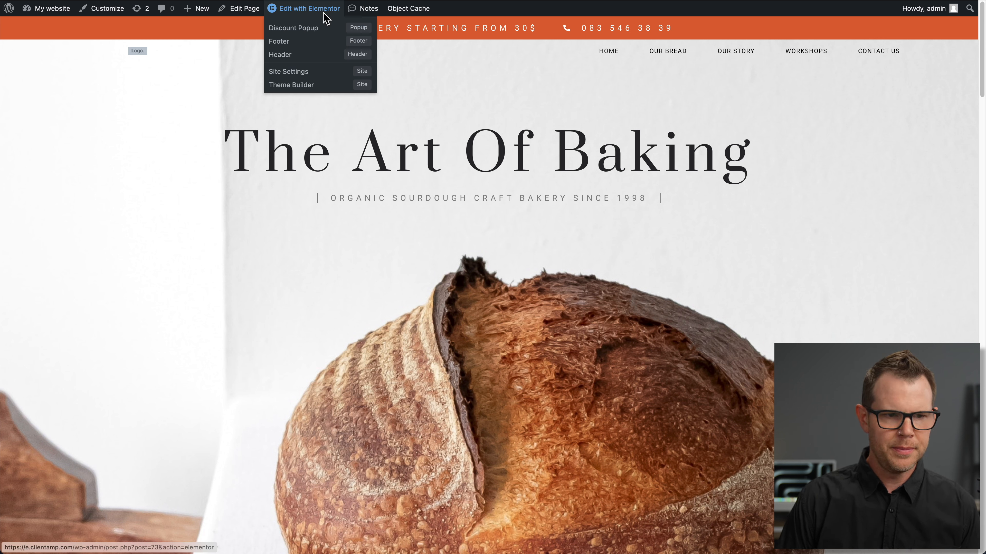
- Edit the homepage with Elementor and remove the croissant background image from the first container in the Our Story section
{"action": "left_click", "coordinate": [325, 18]}
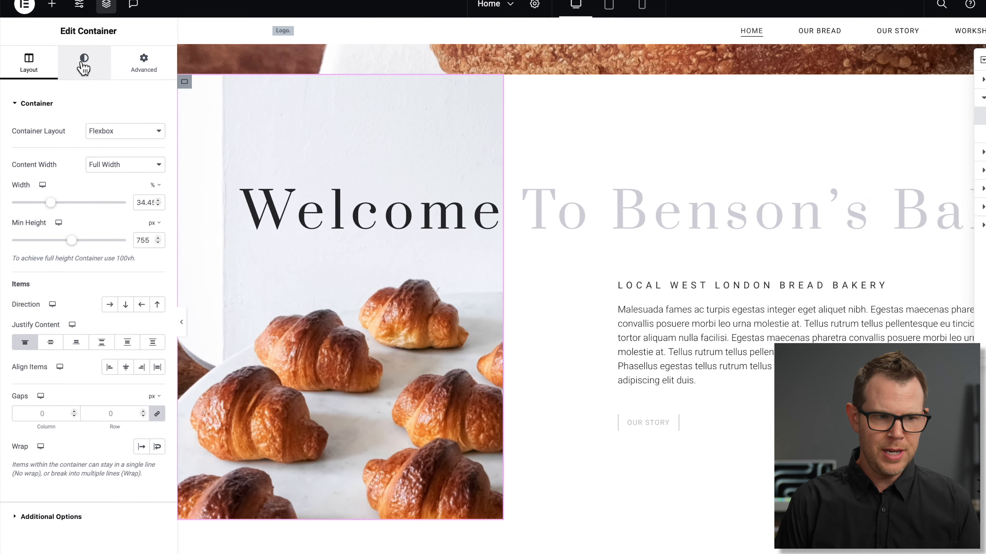
{"action": "left_click", "coordinate": [73, 66]}
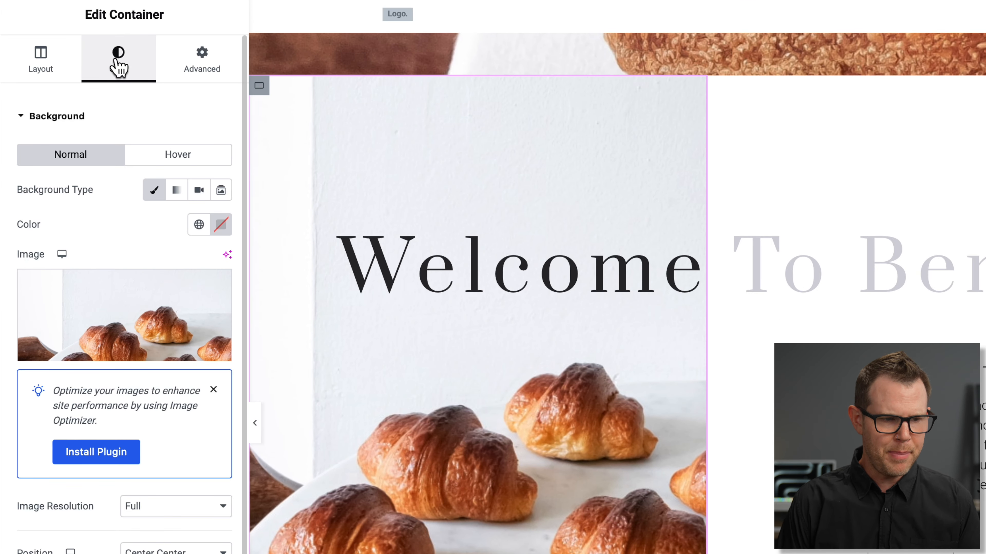
{"action": "mouse_move", "coordinate": [221, 334]}
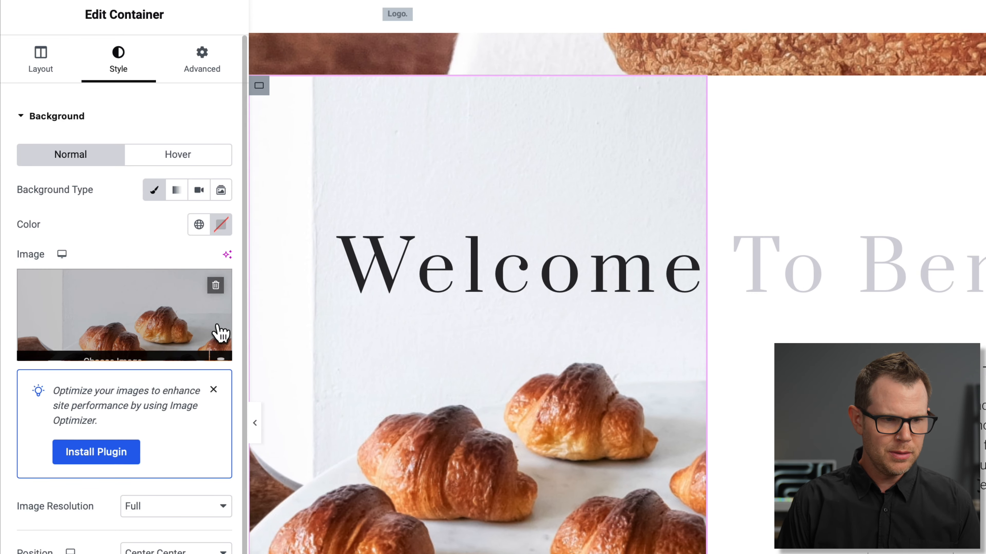
{"action": "left_click", "coordinate": [216, 288]}
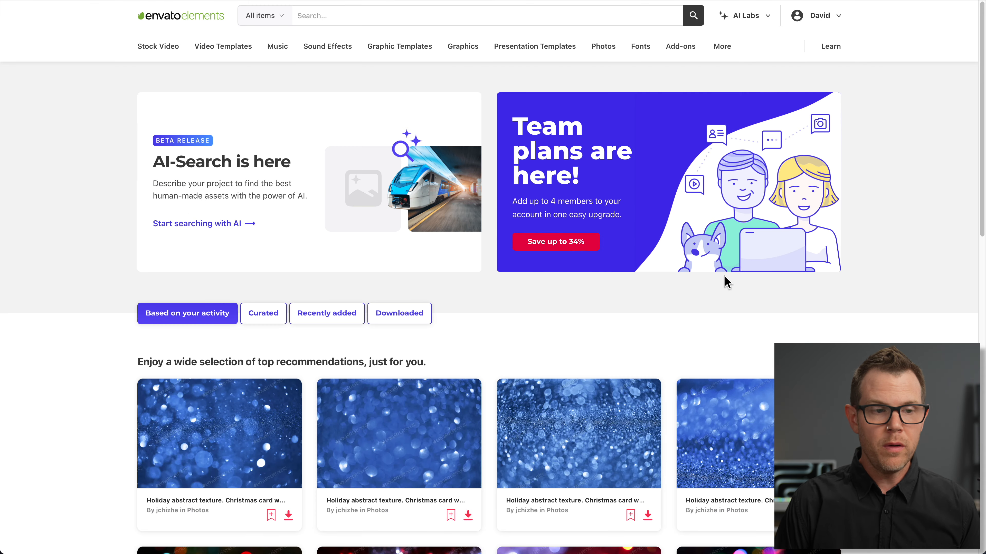
- On Envato Elements, search for "cupcakes" and show the full set of photo results
{"action": "left_click", "coordinate": [341, 16]}
{"action": "type", "text": "d"}
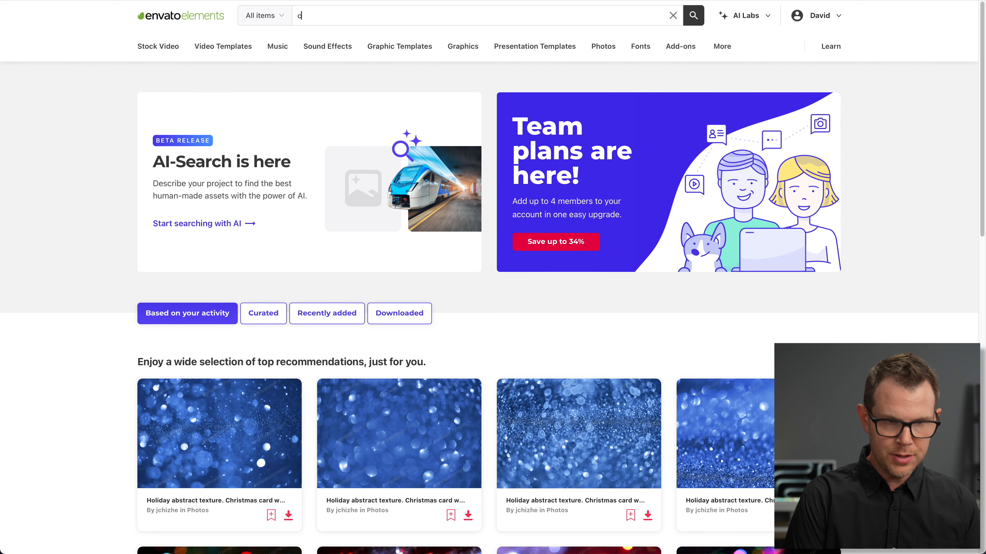
{"action": "type", "text": "upcakes"}
{"action": "key", "text": "Return"}
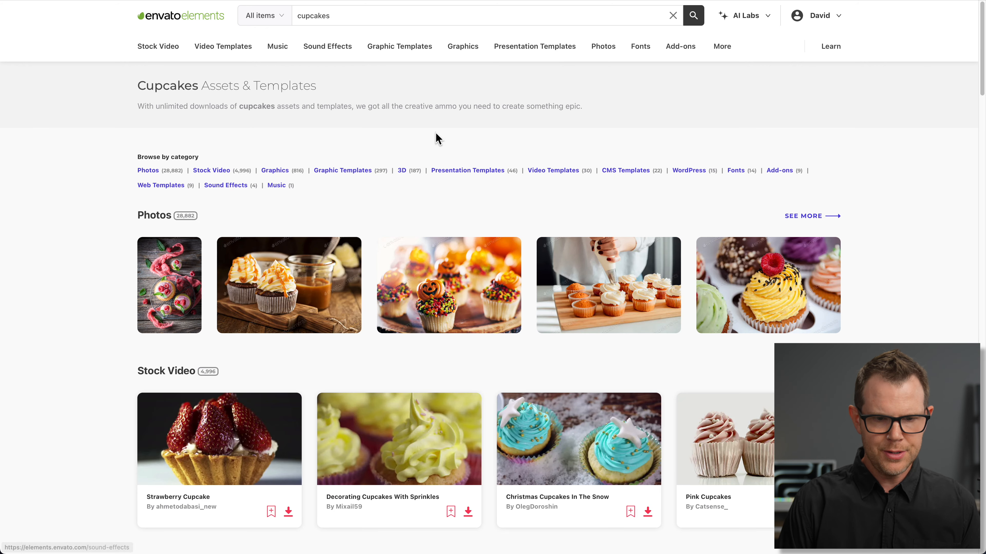
{"action": "left_click", "coordinate": [817, 217]}
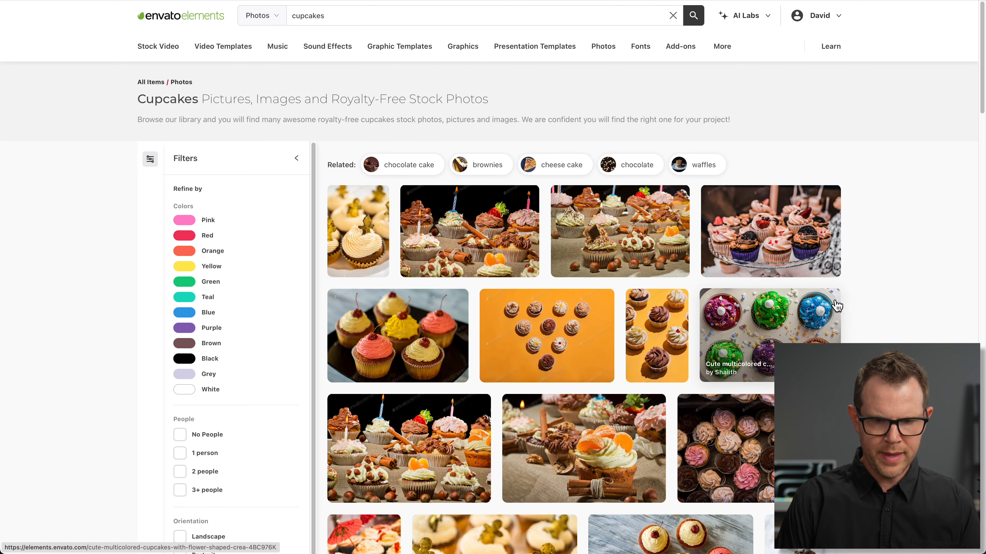
- Download the "Top view of cupcakes" photo, licensing it to the project "Elementor Image Optimizer"
{"action": "scroll", "coordinate": [836, 305], "scroll_direction": "down", "scroll_amount": 6}
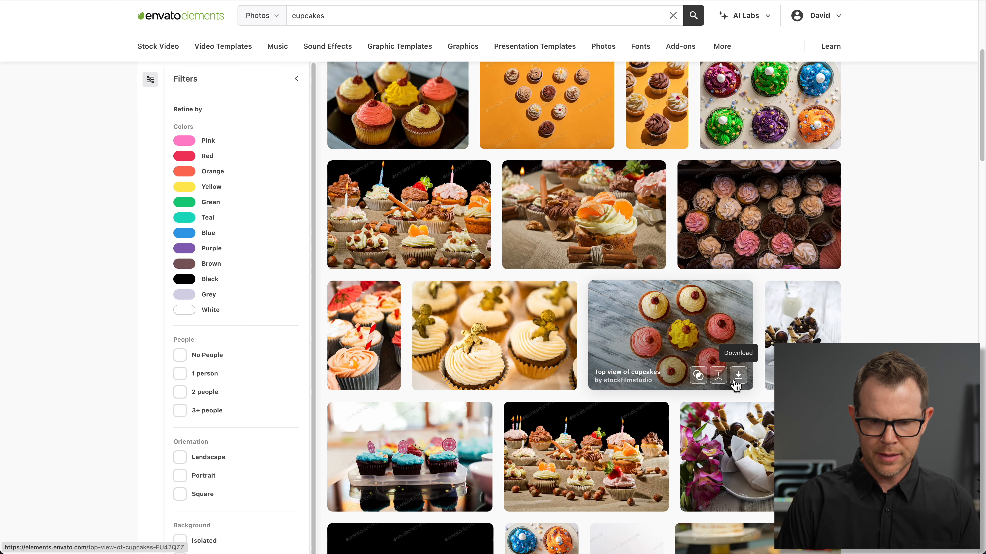
{"action": "left_click", "coordinate": [737, 375]}
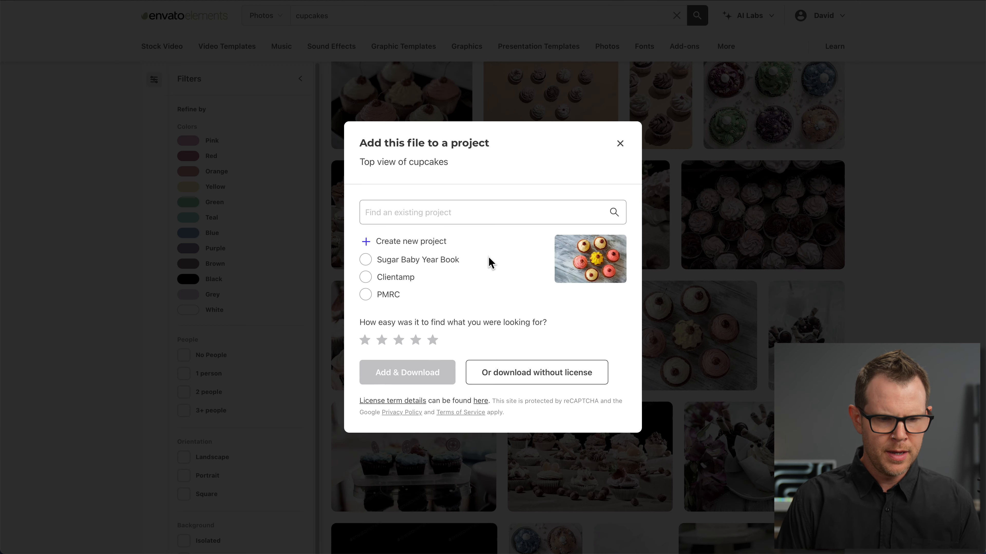
{"action": "left_click", "coordinate": [455, 212]}
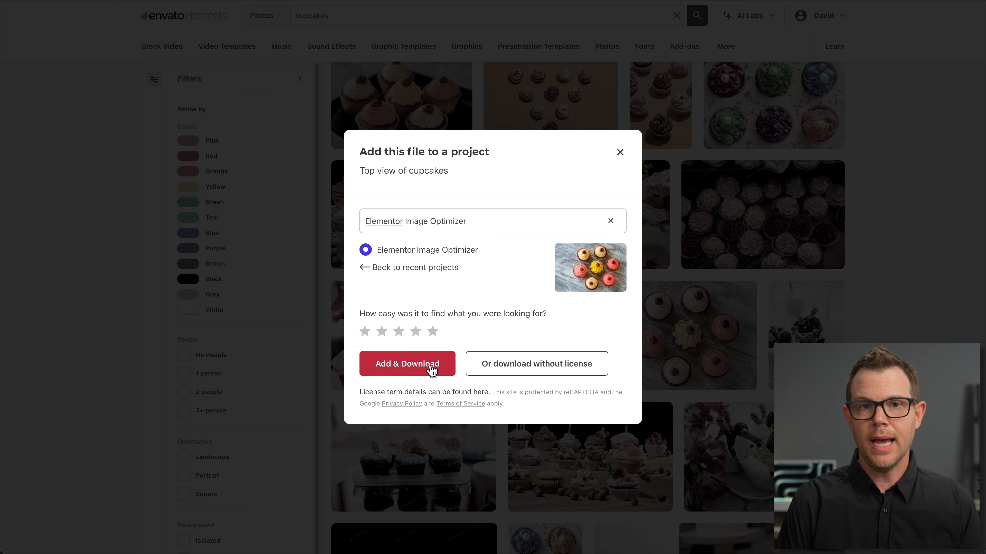
{"action": "left_click", "coordinate": [431, 369]}
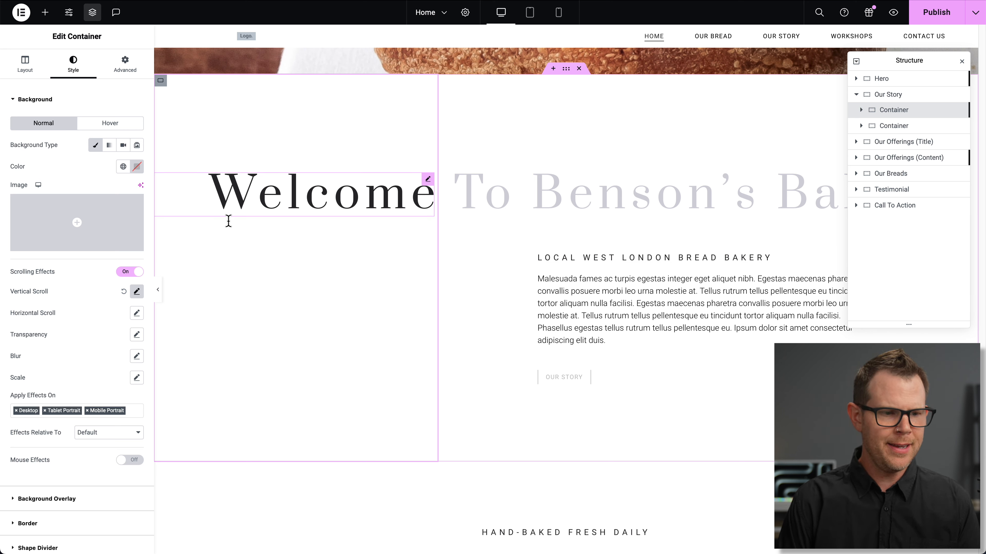
- In the Elementor editor, upload the downloaded cupcakes photo as the background image for the emptied Our Story container
{"action": "mouse_move", "coordinate": [79, 222]}
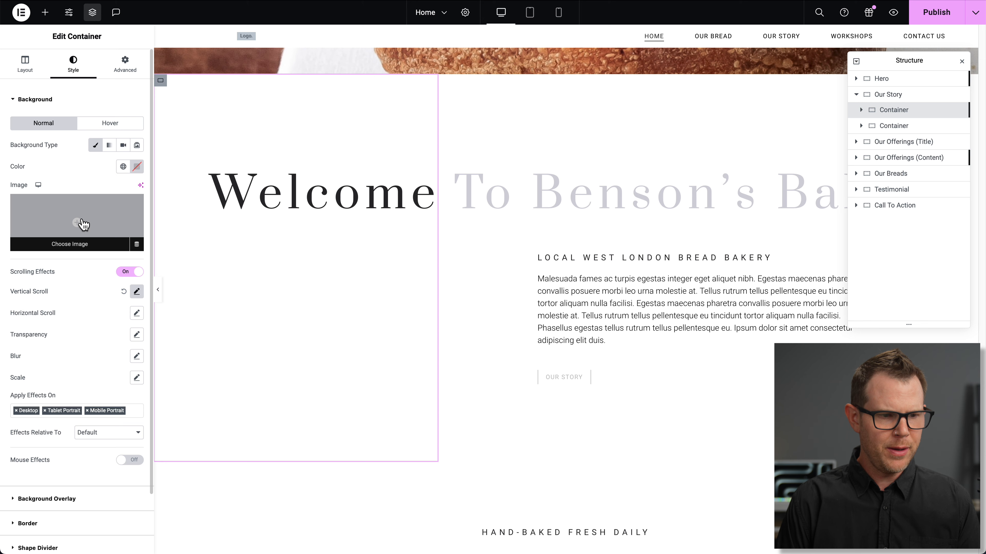
{"action": "left_click", "coordinate": [79, 245]}
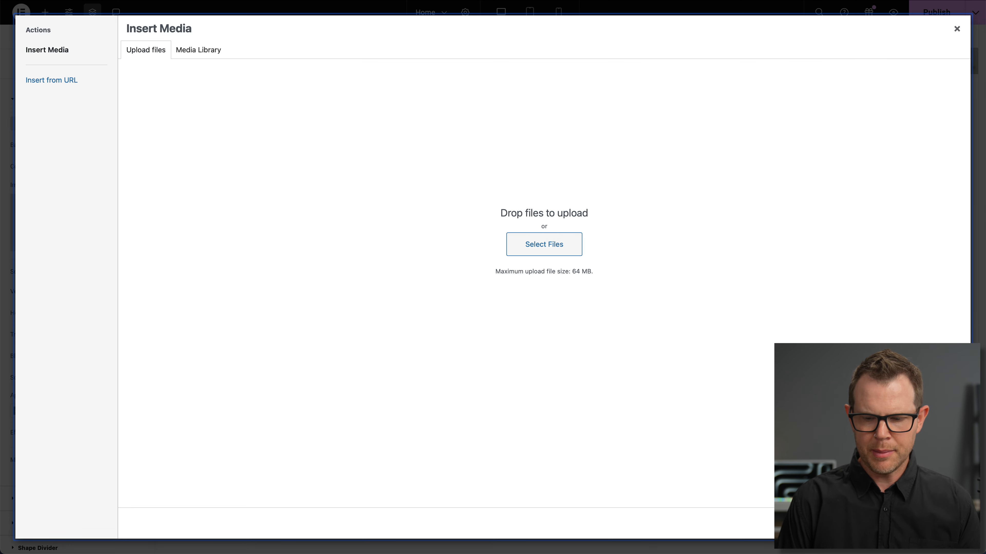
{"action": "left_click_drag", "start_coordinate": [641, 117], "coordinate": [431, 241]}
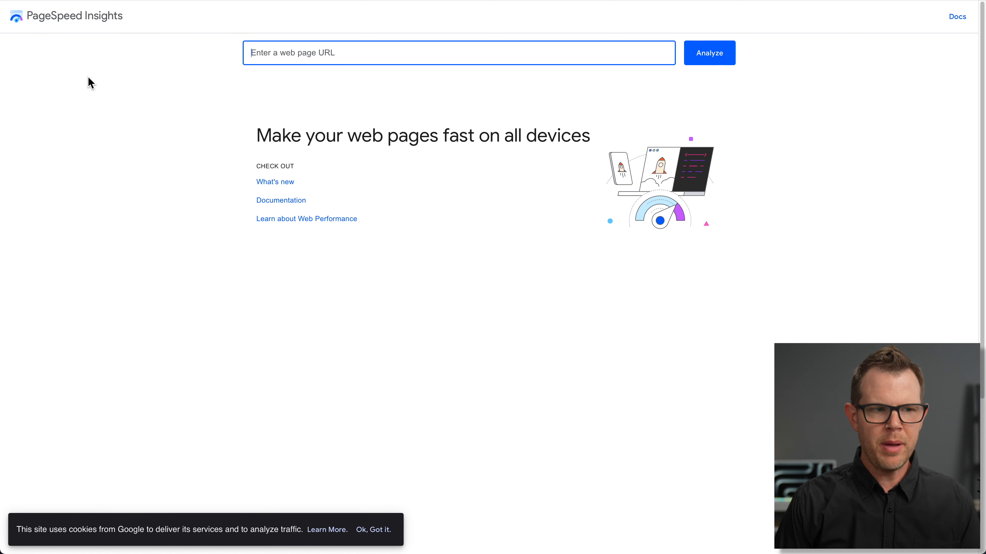
{"action": "type", "text": "https://e.clientamp.com"}
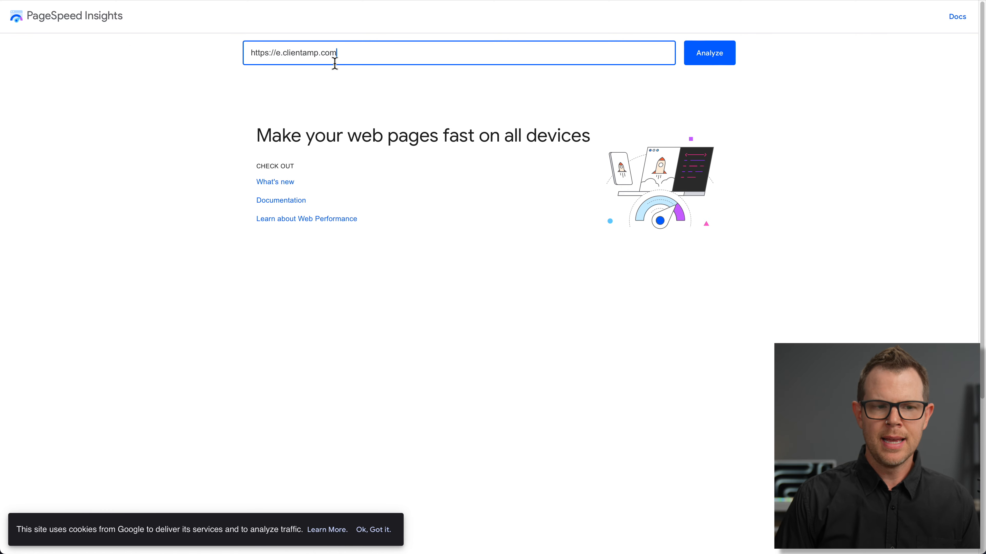
{"action": "left_click", "coordinate": [713, 56]}
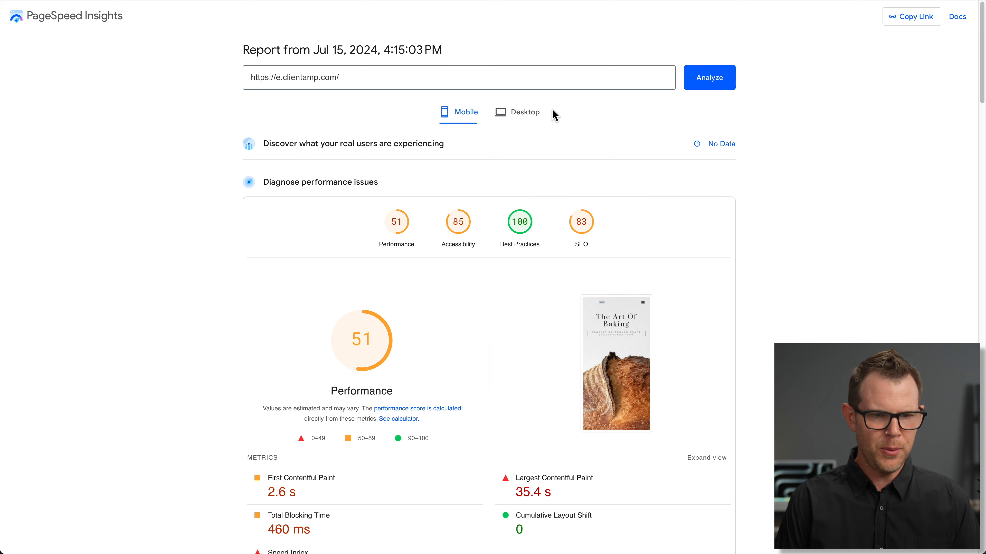
{"action": "left_click", "coordinate": [532, 115]}
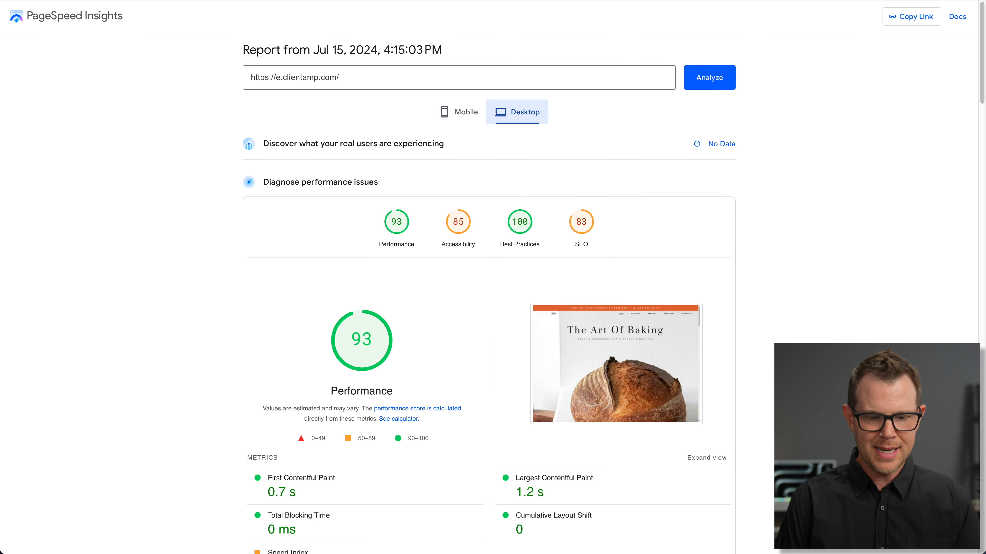
- Examine the desktop diagnostics for next-gen image formats, efficient image encoding and enormous network payloads
{"action": "scroll", "coordinate": [823, 181], "scroll_direction": "down", "scroll_amount": 15}
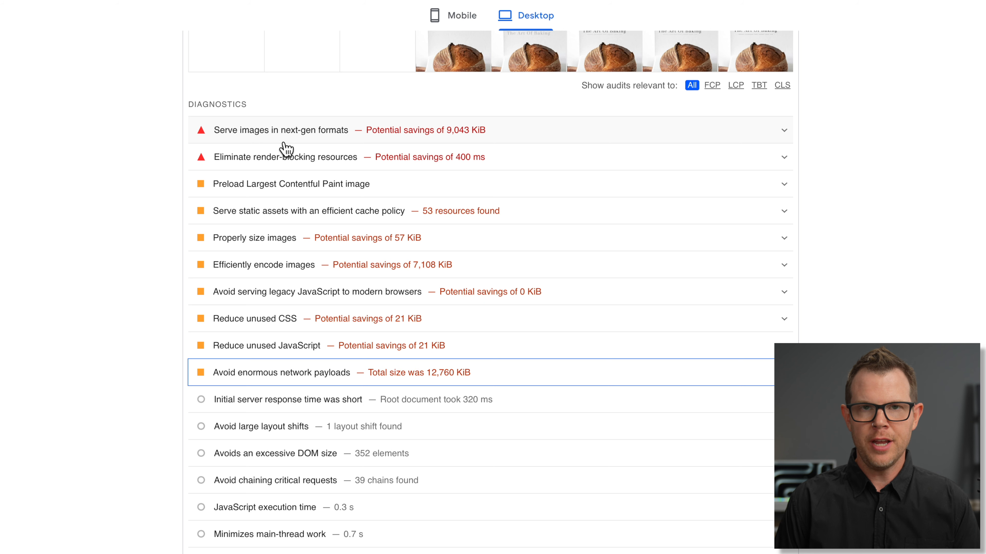
{"action": "left_click", "coordinate": [785, 133]}
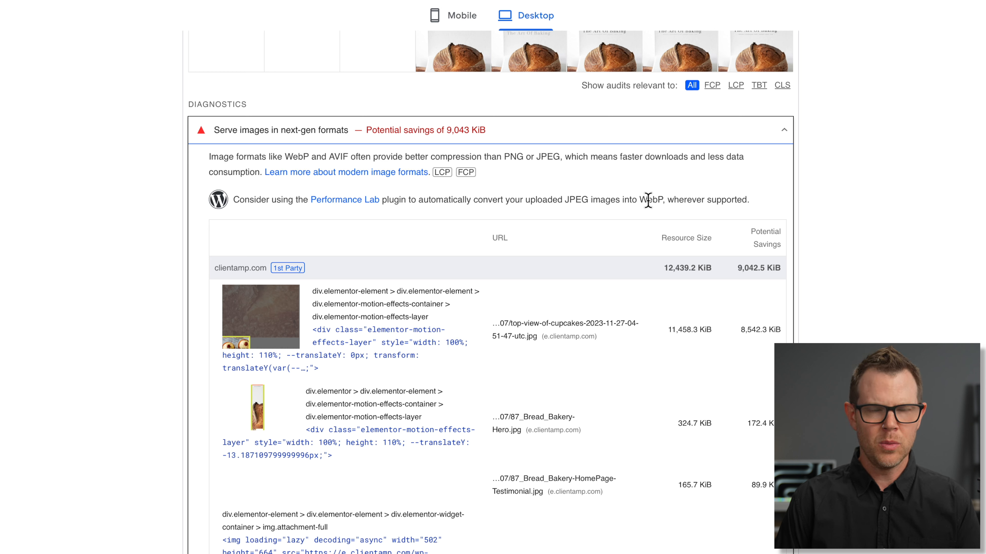
{"action": "left_click", "coordinate": [783, 132]}
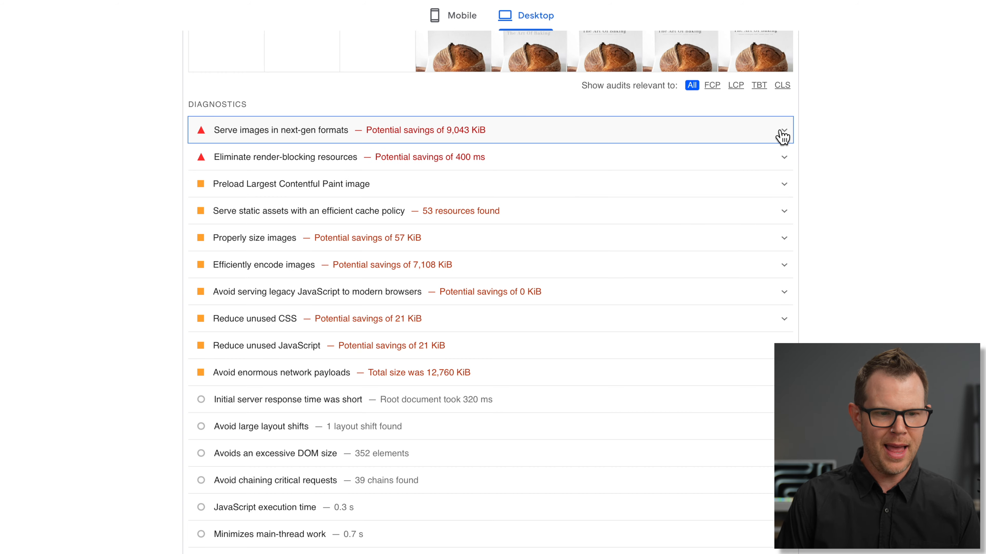
{"action": "left_click", "coordinate": [785, 242]}
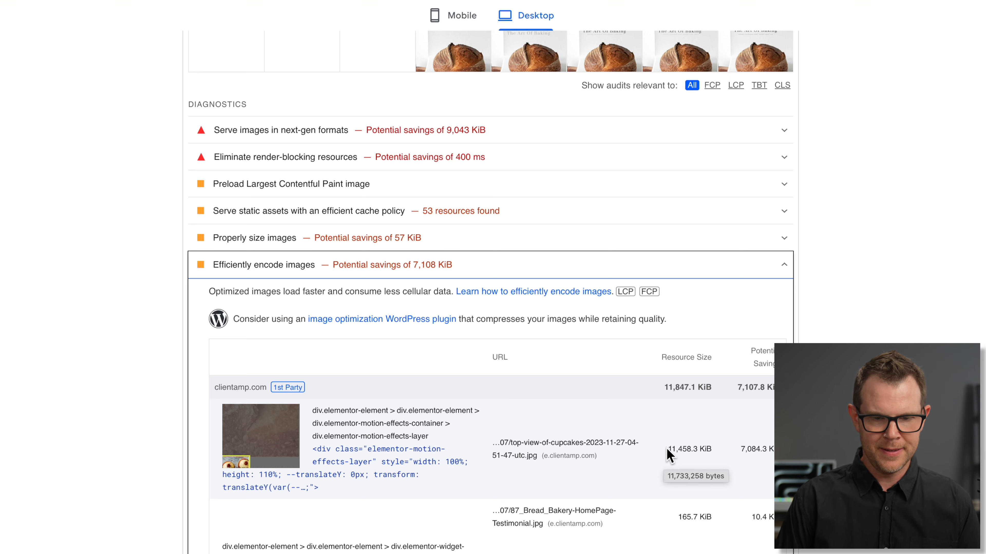
{"action": "scroll", "coordinate": [750, 493], "scroll_direction": "down", "scroll_amount": 5}
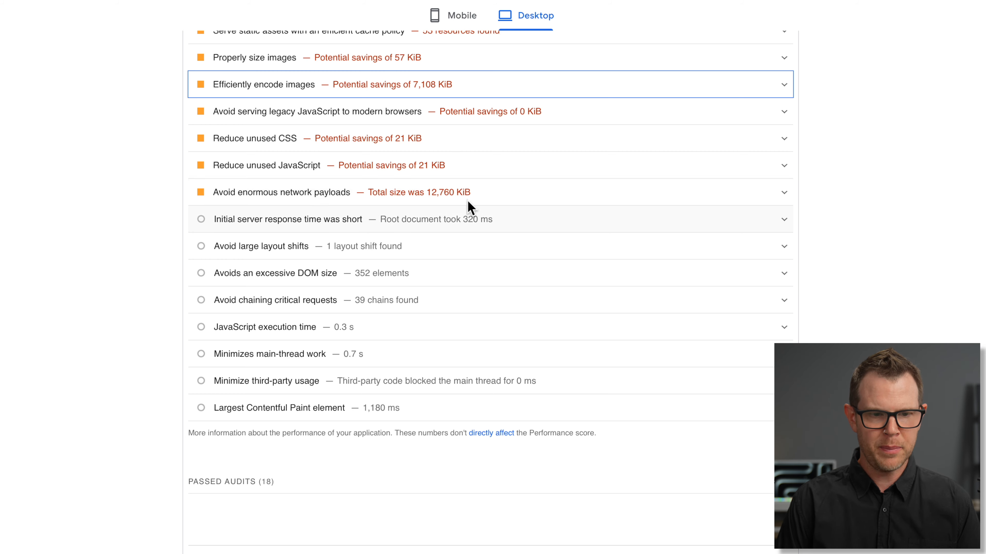
{"action": "left_click", "coordinate": [784, 193]}
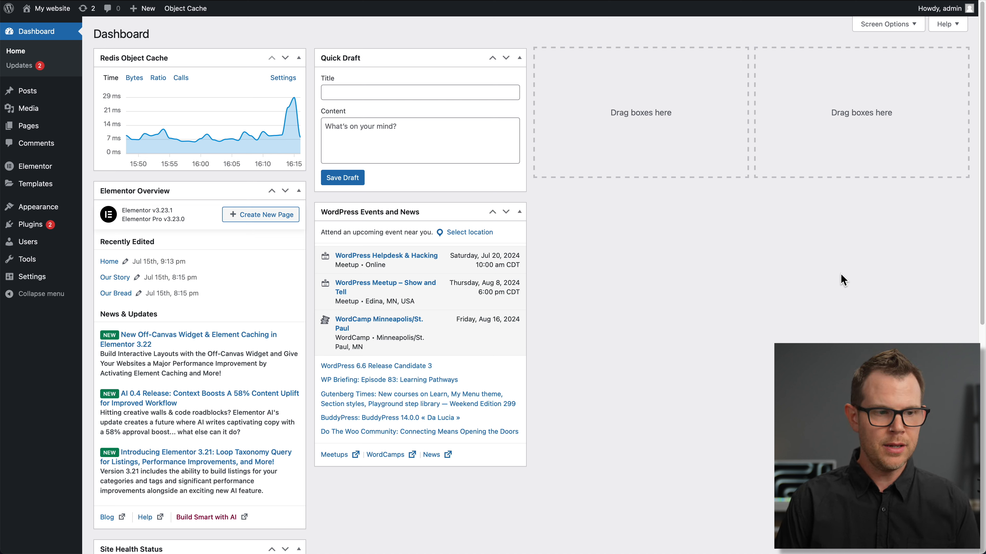
- Open the plugin-adding page in WordPress and download the Image Optimizer plugin zip from the Elementor account's subscriptions
{"action": "mouse_move", "coordinate": [23, 224]}
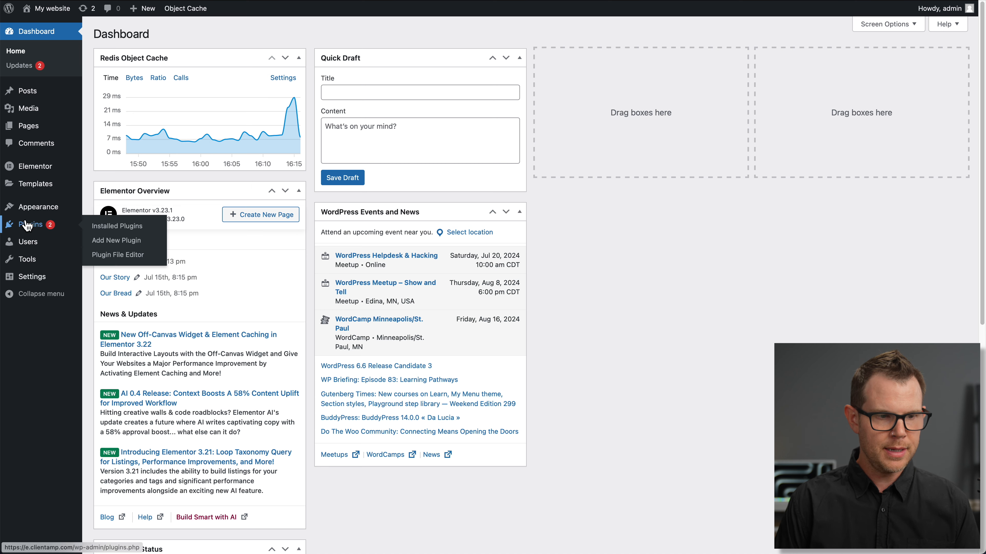
{"action": "left_click", "coordinate": [109, 241]}
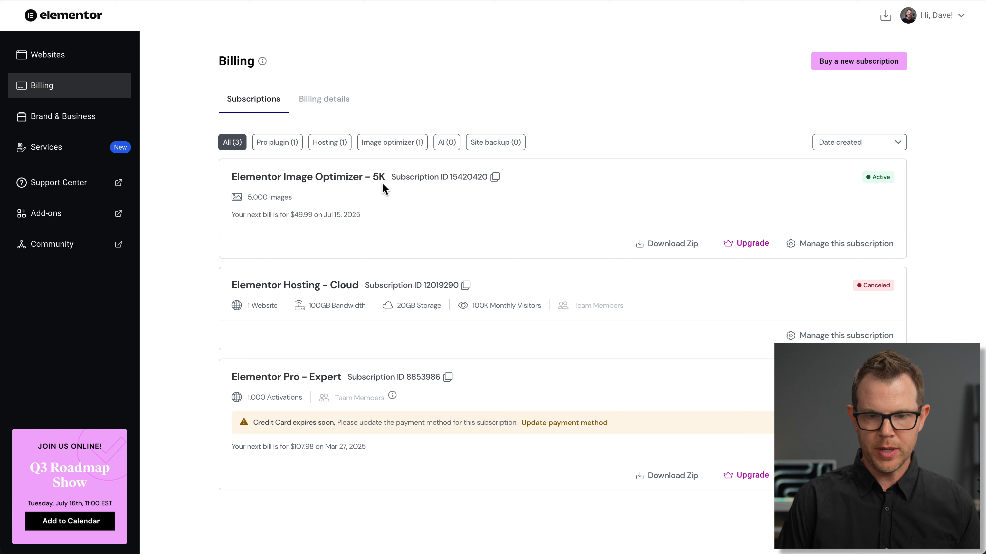
{"action": "left_click", "coordinate": [670, 252]}
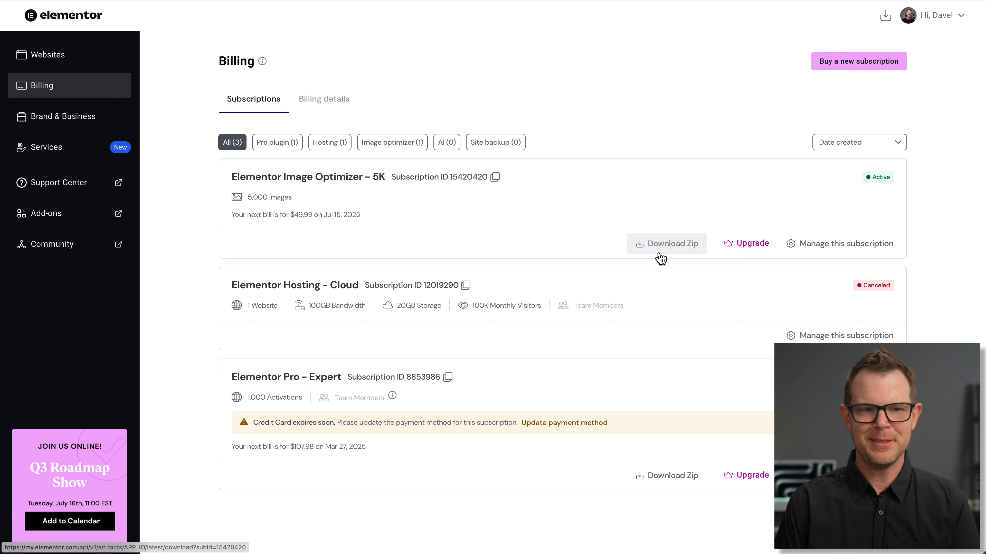
{"action": "left_click", "coordinate": [375, 1]}
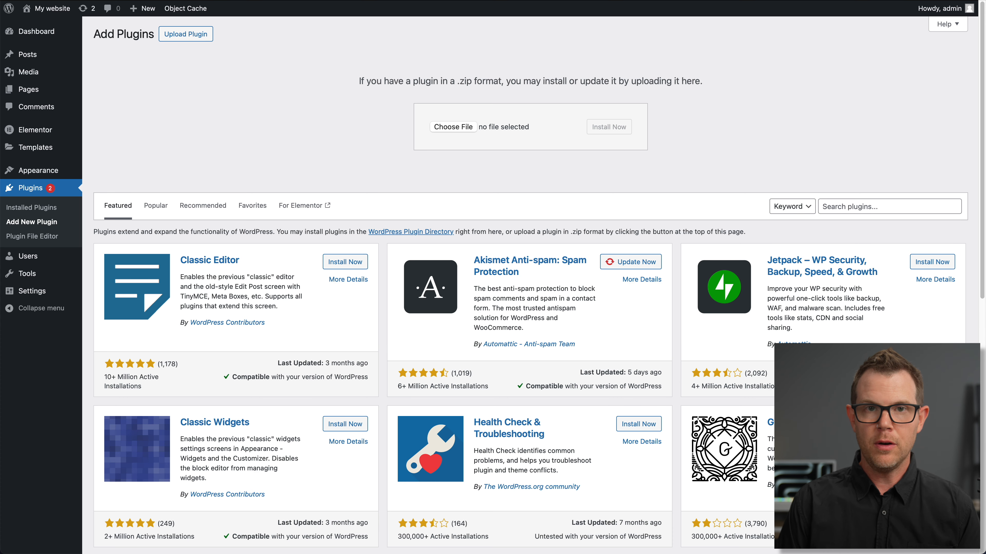
- Upload image-optimization.1.4.1.zip as a new plugin, install it and activate it
{"action": "left_click_drag", "start_coordinate": [984, 256], "coordinate": [454, 128]}
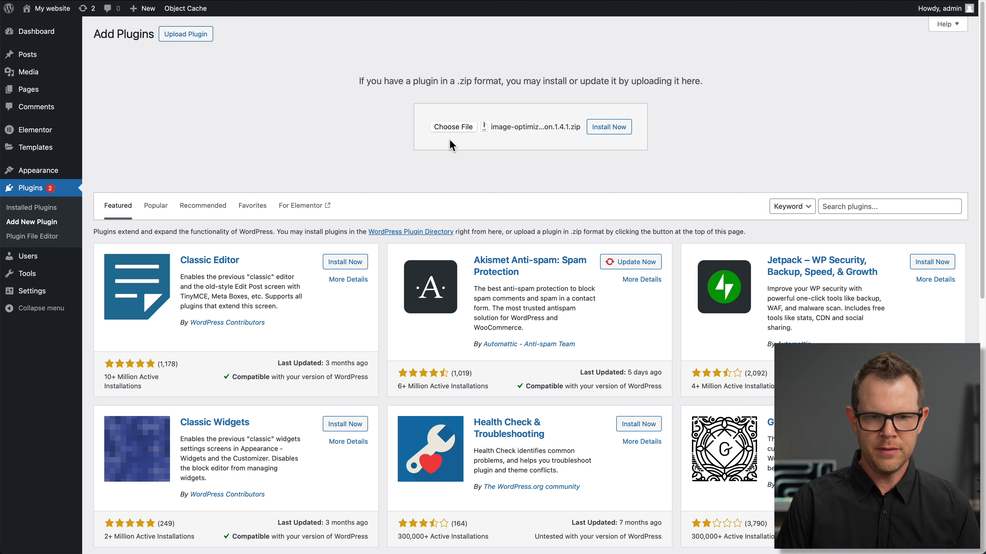
{"action": "left_click", "coordinate": [610, 127]}
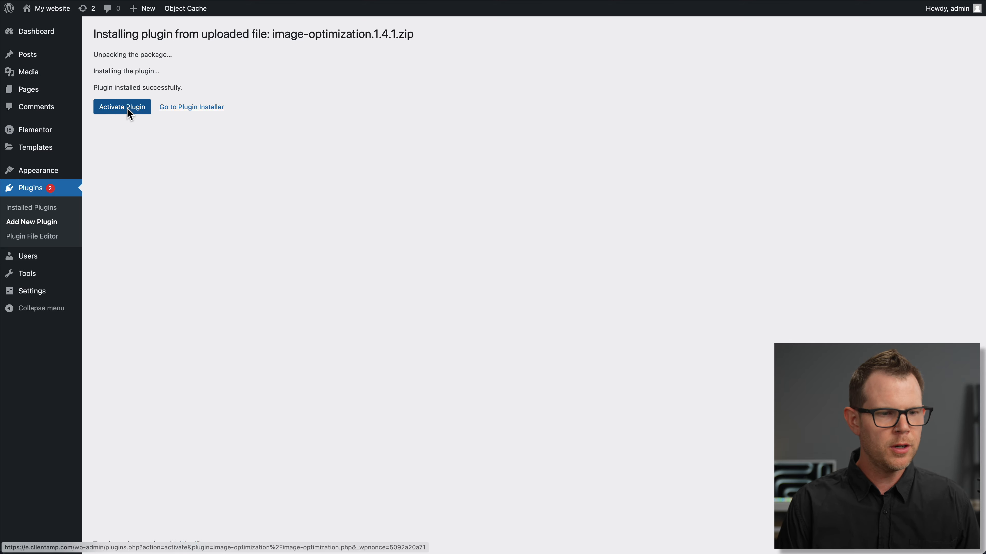
{"action": "left_click", "coordinate": [128, 109]}
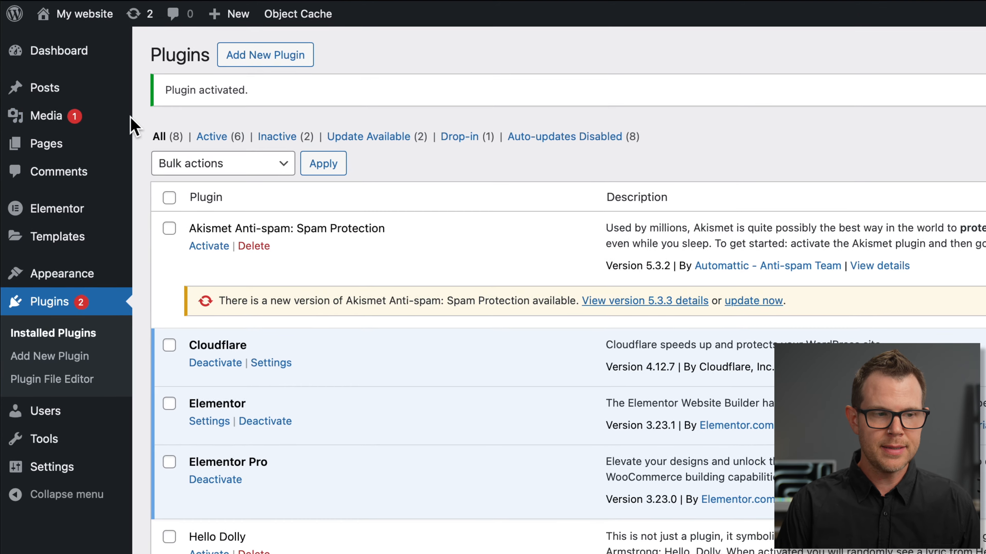
- Open the Image Optimizer settings and connect the site to the Elementor account holding the Image Optimizer 5K subscription
{"action": "mouse_move", "coordinate": [47, 73]}
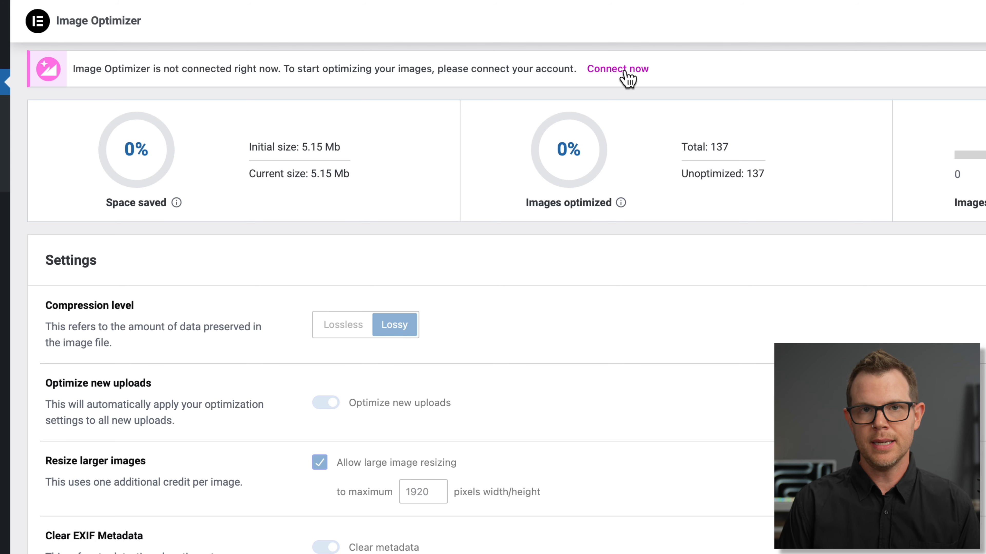
{"action": "left_click", "coordinate": [627, 78]}
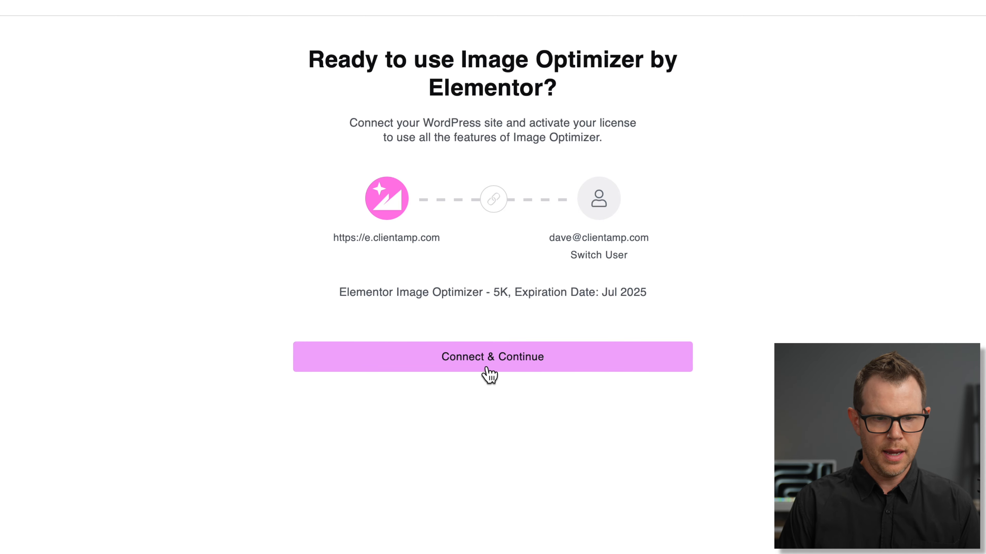
{"action": "left_click", "coordinate": [492, 360]}
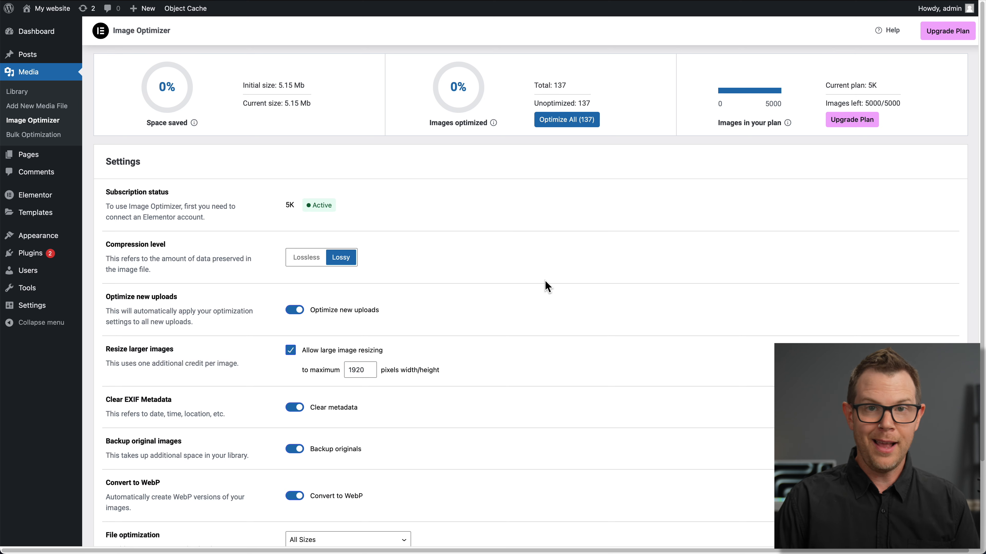
- Try the Lossless compression level in the Image Optimizer settings and return it to Lossy
{"action": "scroll", "coordinate": [547, 287], "scroll_direction": "down", "scroll_amount": 3}
{"action": "scroll", "coordinate": [547, 286], "scroll_direction": "down", "scroll_amount": 2}
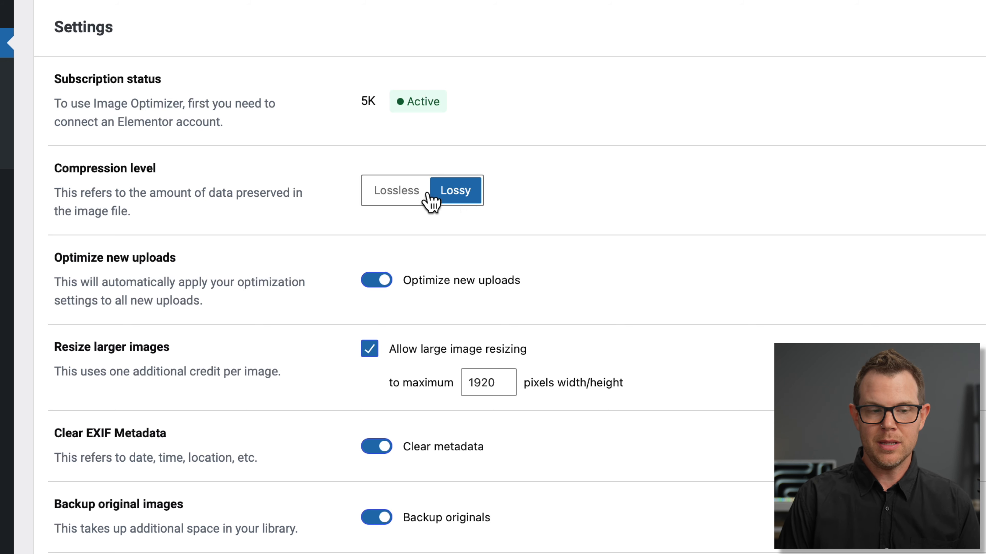
{"action": "left_click", "coordinate": [413, 200]}
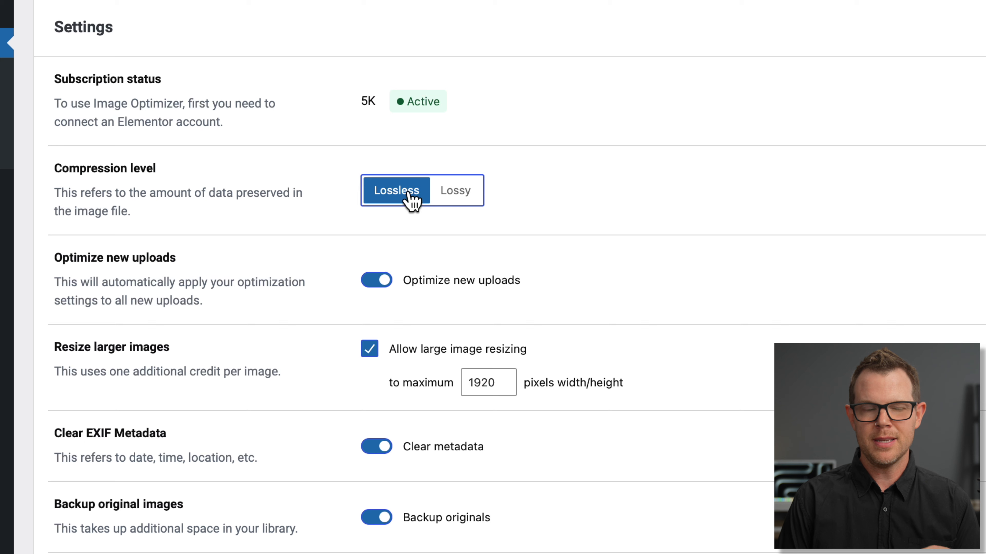
{"action": "left_click", "coordinate": [472, 194]}
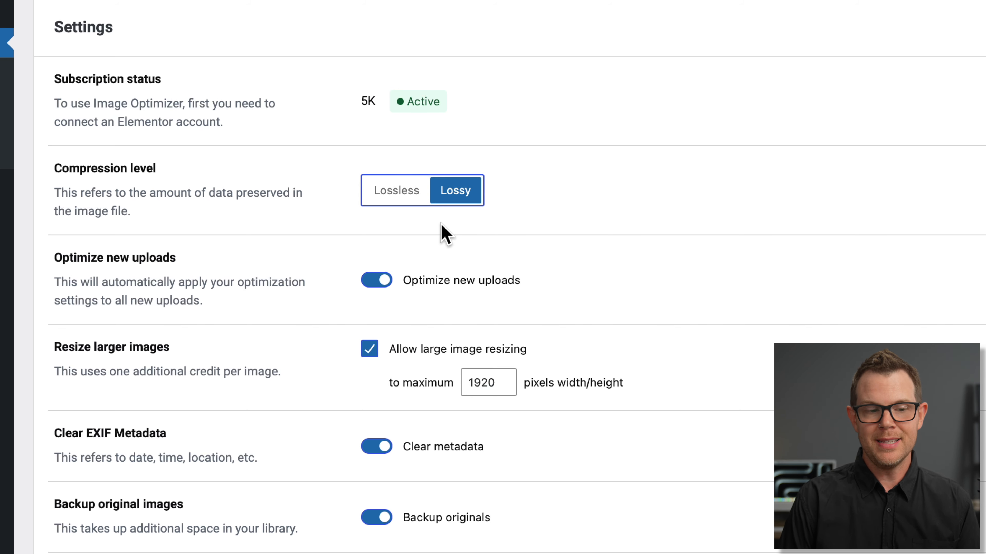
{"action": "mouse_move", "coordinate": [416, 200]}
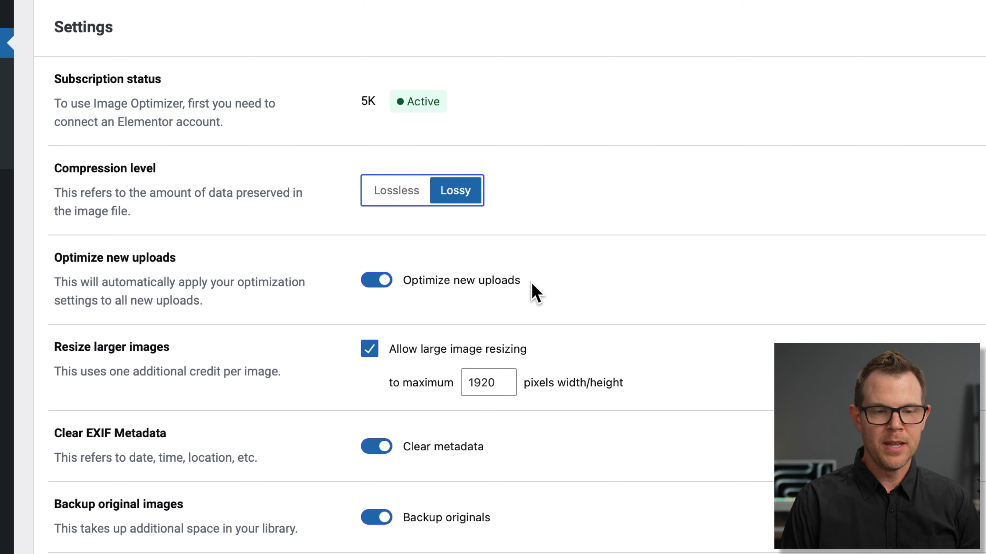
{"action": "scroll", "coordinate": [653, 249], "scroll_direction": "up", "scroll_amount": 5}
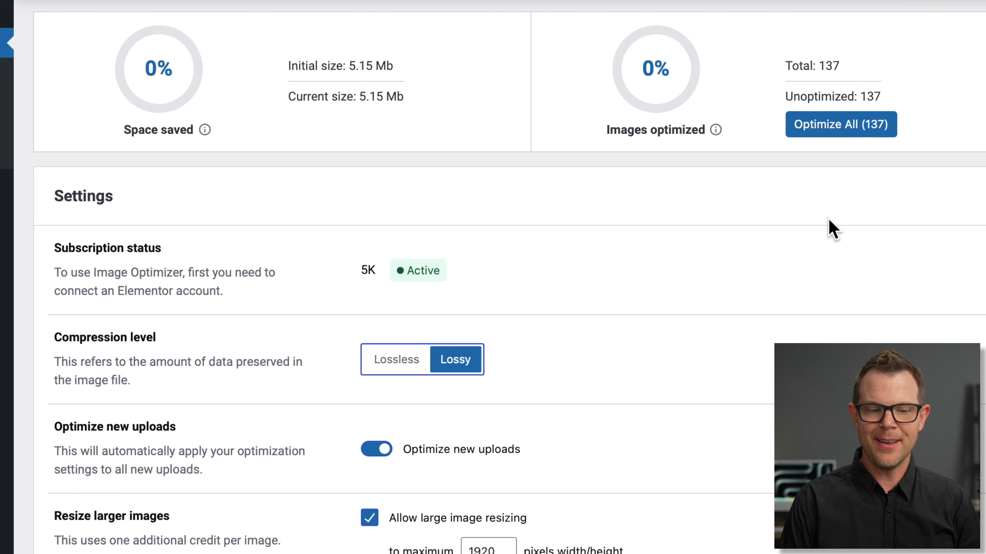
- Set the maximum width/height for resizing larger images to 2400 pixels
{"action": "scroll", "coordinate": [671, 318], "scroll_direction": "down", "scroll_amount": 3}
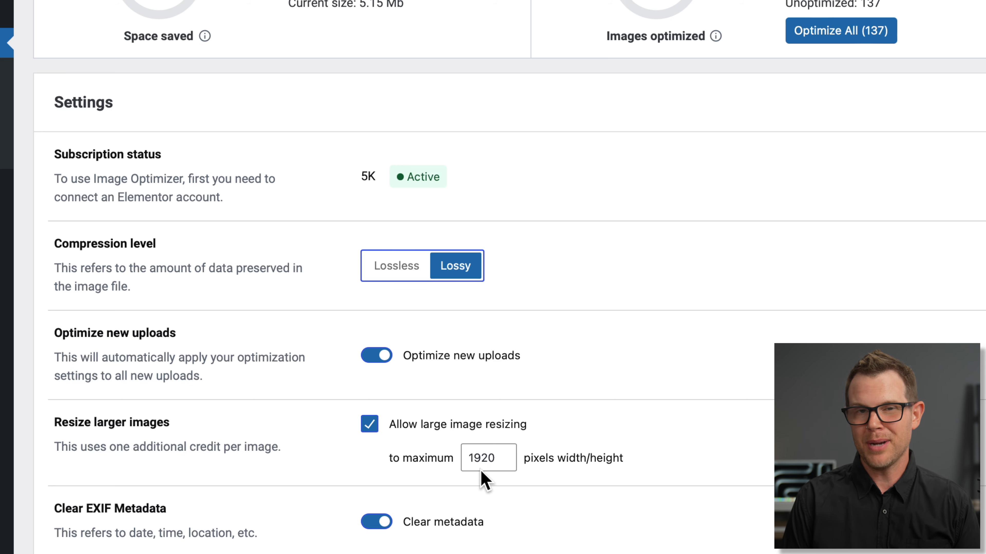
{"action": "left_click", "coordinate": [511, 460]}
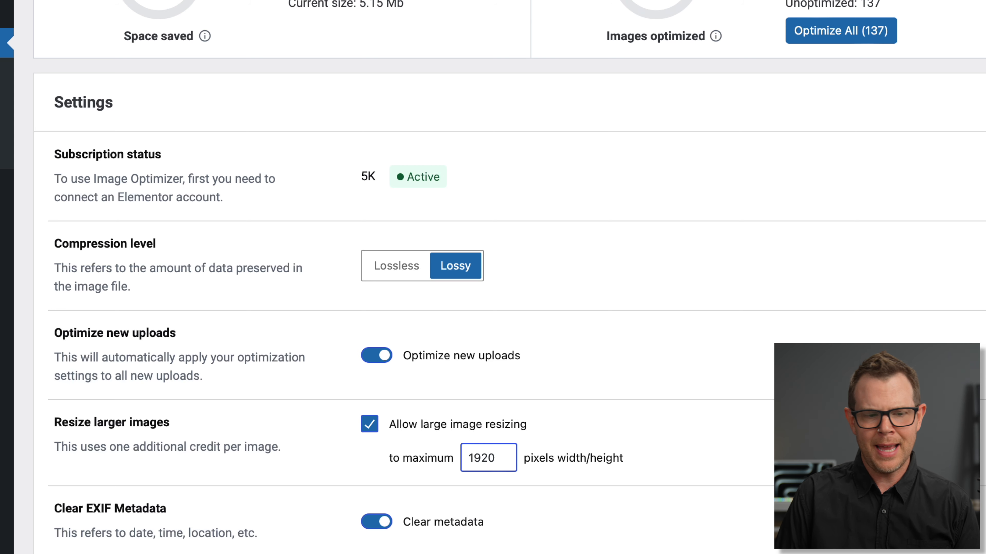
{"action": "key", "text": "super+a"}
{"action": "type", "text": "2400"}
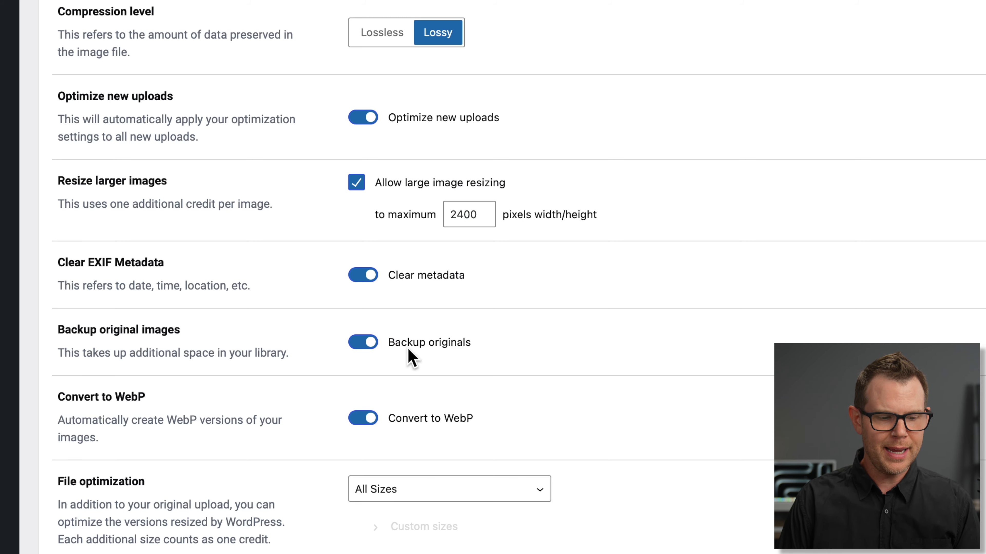
- Review the backup, WebP and file optimization settings, and check the bread image's resolution options in the Elementor editor
{"action": "scroll", "coordinate": [409, 350], "scroll_direction": "down", "scroll_amount": 3}
{"action": "left_click", "coordinate": [70, 513]}
{"action": "scroll", "coordinate": [62, 539], "scroll_direction": "down", "scroll_amount": 5}
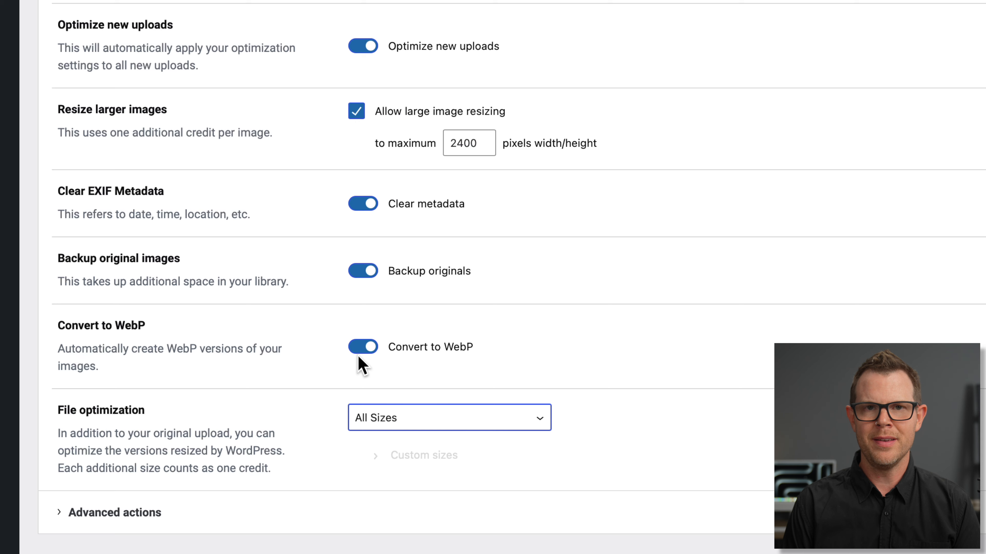
{"action": "key", "text": "Tab"}
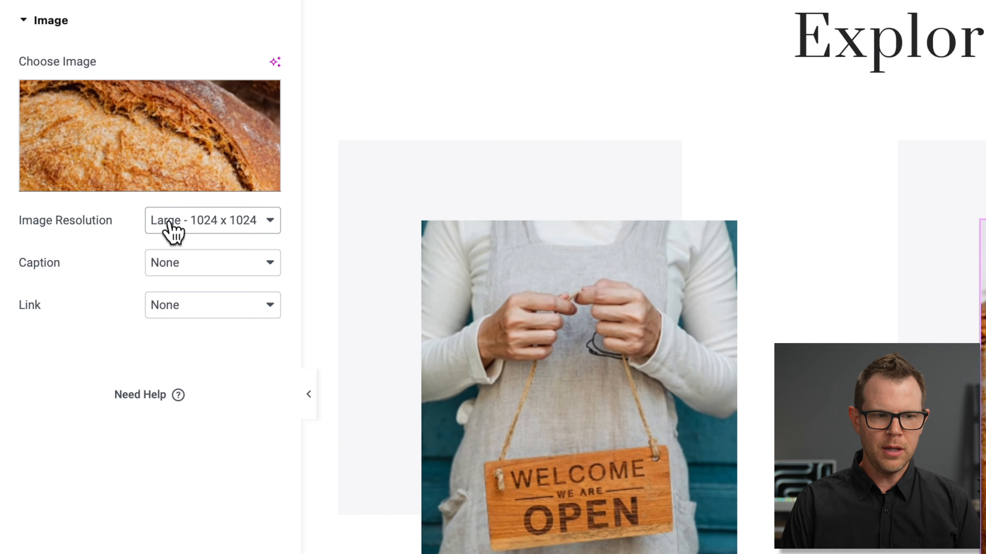
{"action": "left_click", "coordinate": [148, 217]}
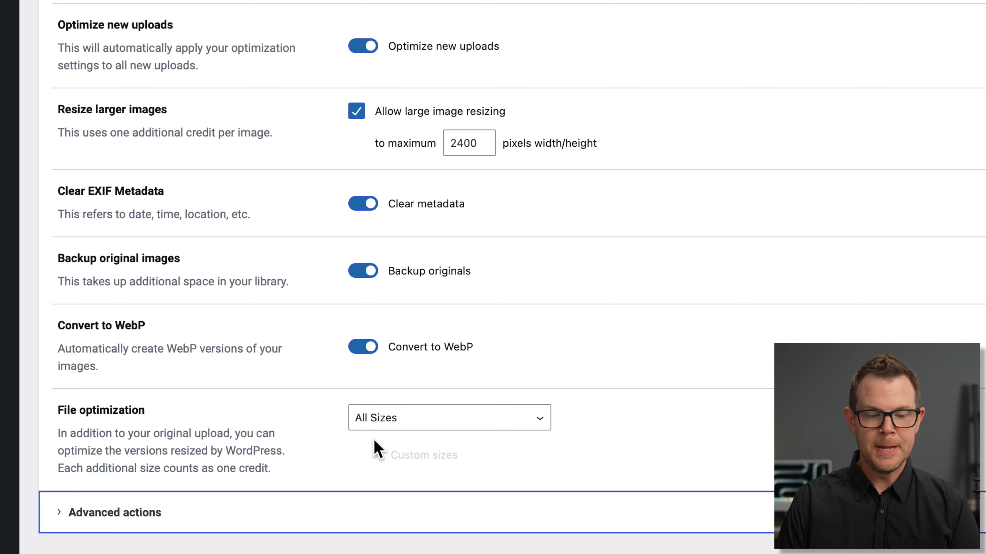
- Set file optimization to Custom in the Image Optimizer settings and review the list of custom sizes
{"action": "left_click", "coordinate": [501, 427]}
{"action": "left_click", "coordinate": [479, 431]}
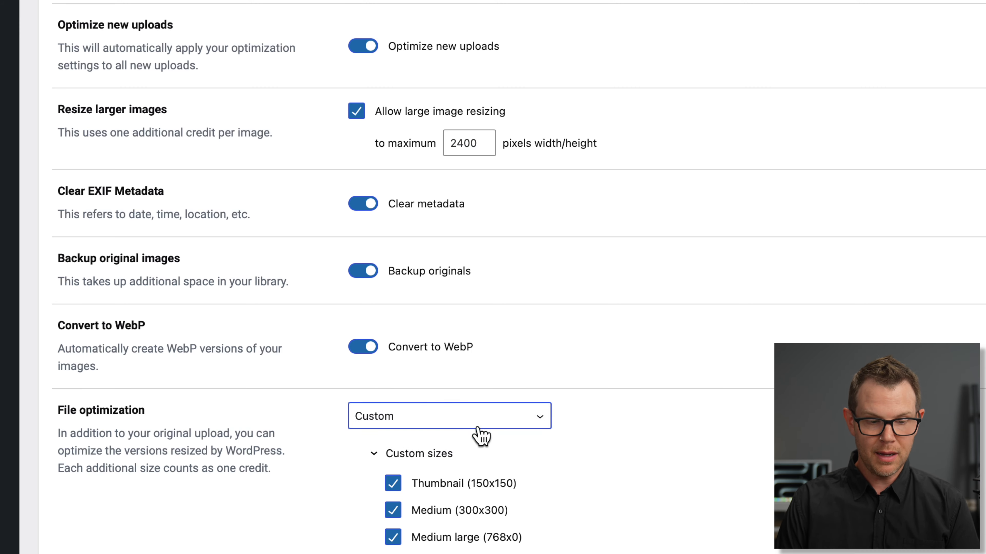
{"action": "scroll", "coordinate": [536, 388], "scroll_direction": "down", "scroll_amount": 4}
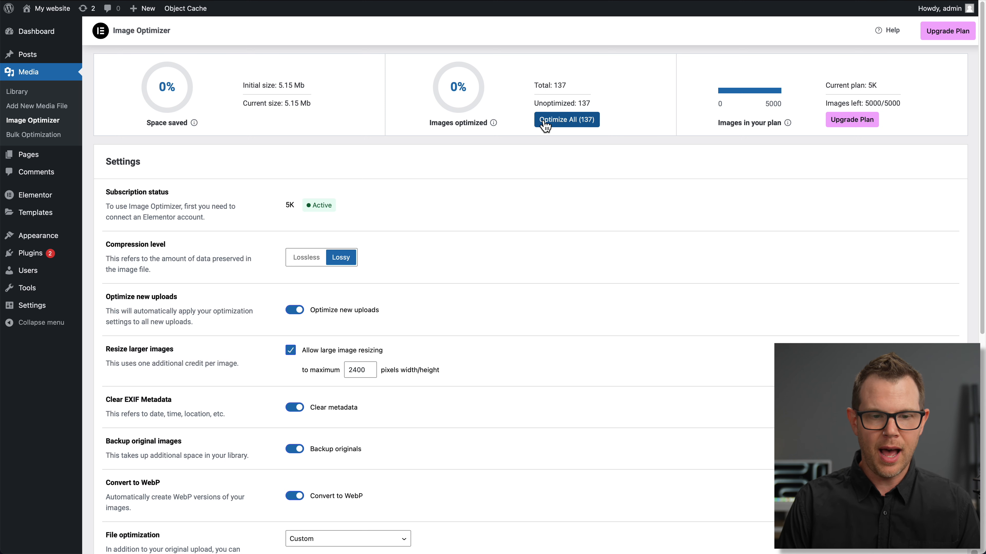
- Start bulk optimization of all unoptimized images in the media library and look through the list of queued files
{"action": "left_click", "coordinate": [570, 125]}
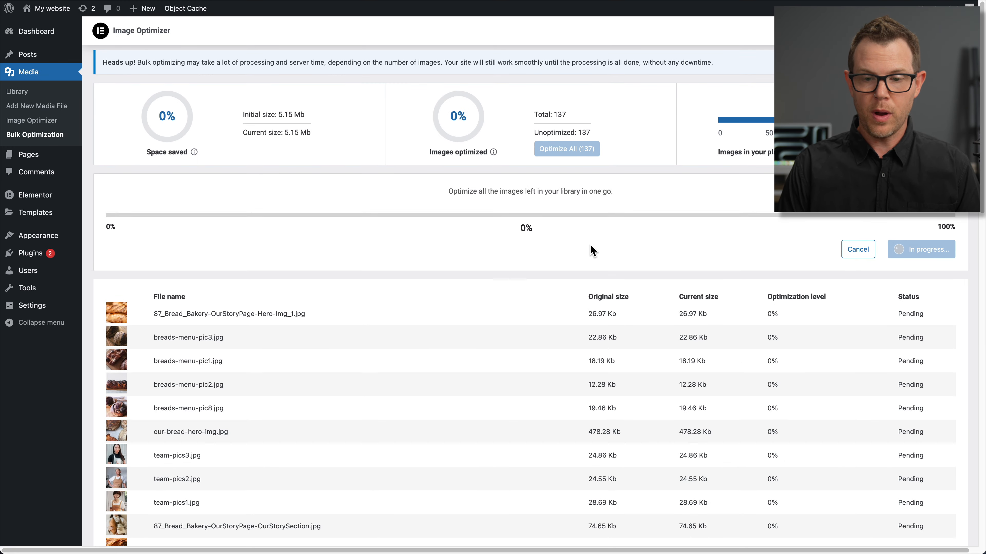
{"action": "scroll", "coordinate": [856, 318], "scroll_direction": "down", "scroll_amount": 5}
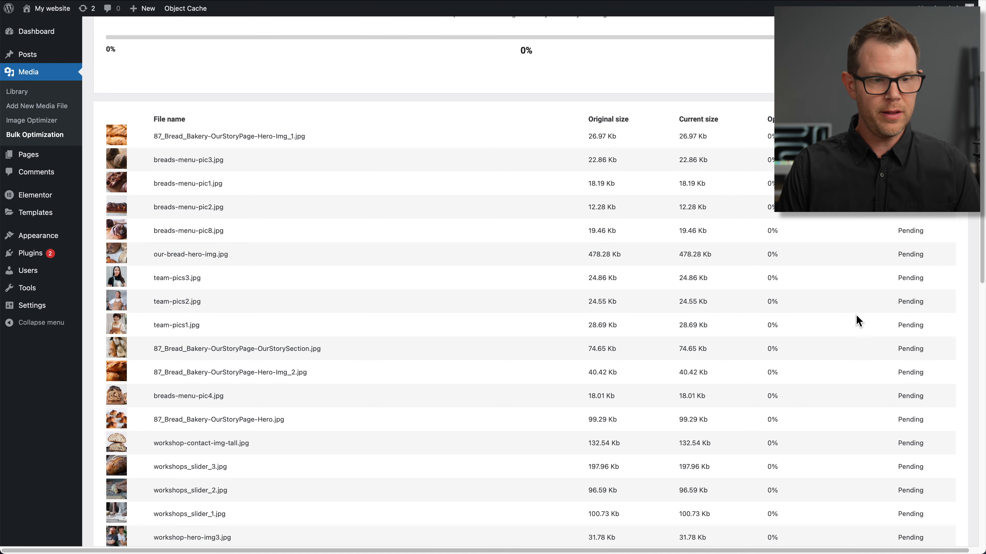
{"action": "scroll", "coordinate": [856, 320], "scroll_direction": "down", "scroll_amount": 7}
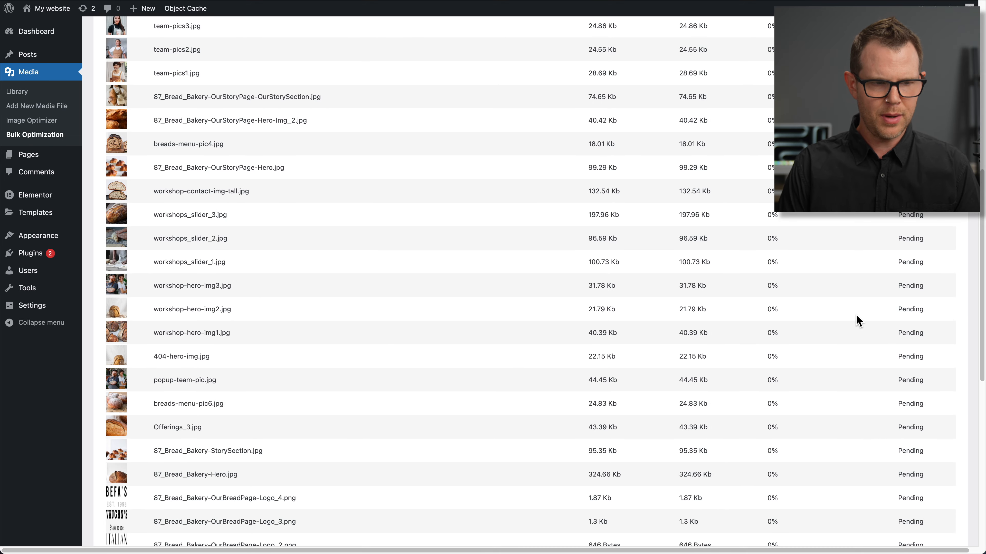
{"action": "scroll", "coordinate": [857, 320], "scroll_direction": "down", "scroll_amount": 11}
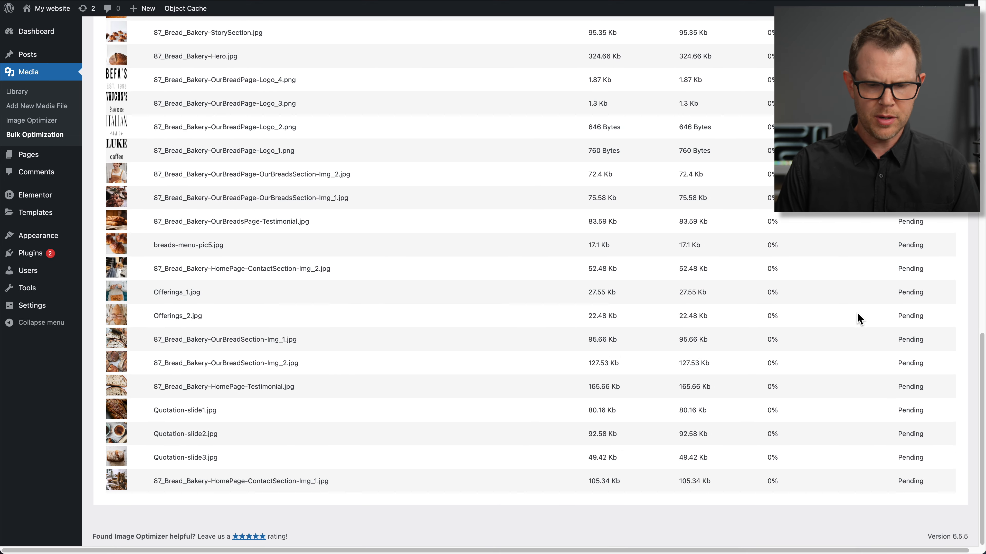
{"action": "scroll", "coordinate": [858, 319], "scroll_direction": "up", "scroll_amount": 20}
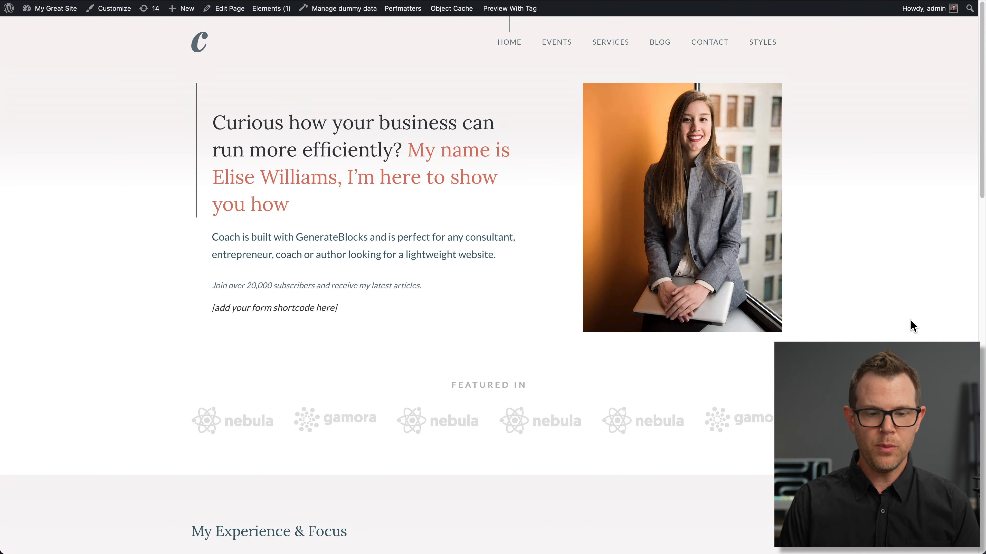
- Look over the home page of the My Great Site demo, both live and in the block editor
{"action": "scroll", "coordinate": [913, 326], "scroll_direction": "down", "scroll_amount": 1}
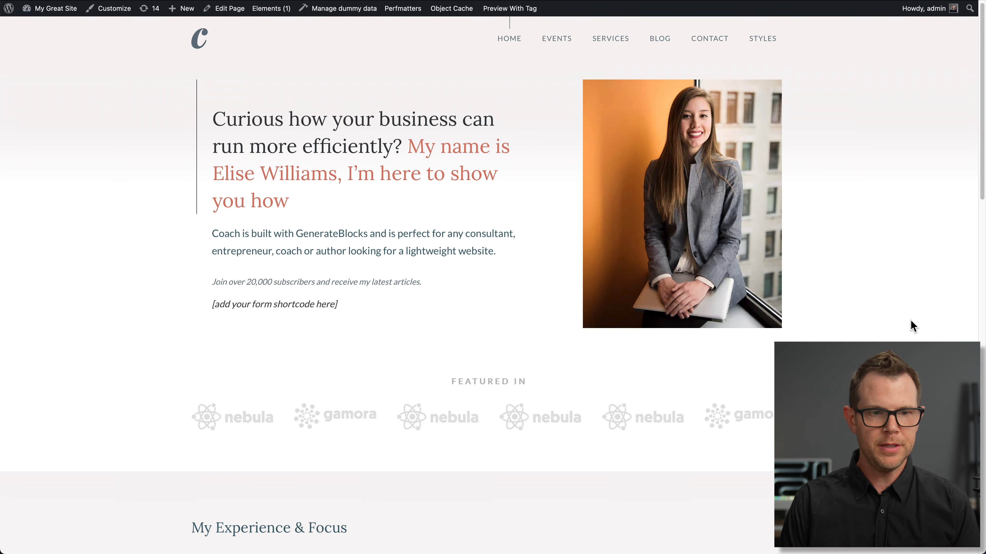
{"action": "scroll", "coordinate": [913, 325], "scroll_direction": "down", "scroll_amount": 20}
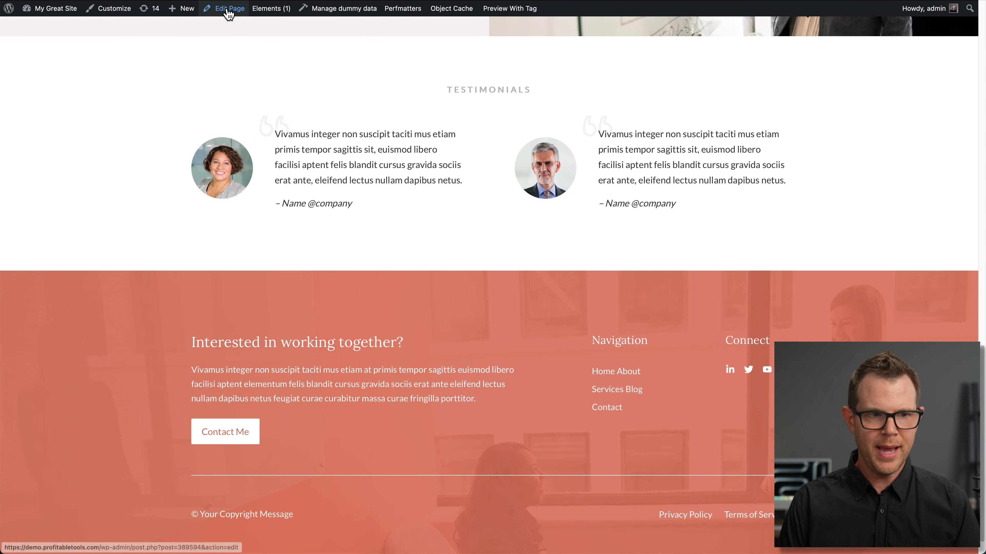
{"action": "left_click", "coordinate": [228, 12]}
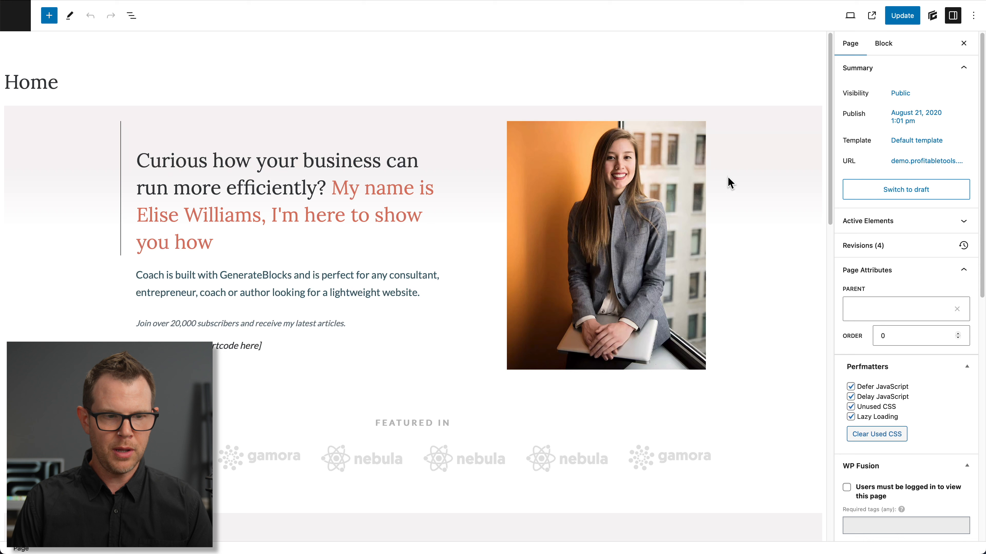
{"action": "scroll", "coordinate": [760, 208], "scroll_direction": "down", "scroll_amount": 5}
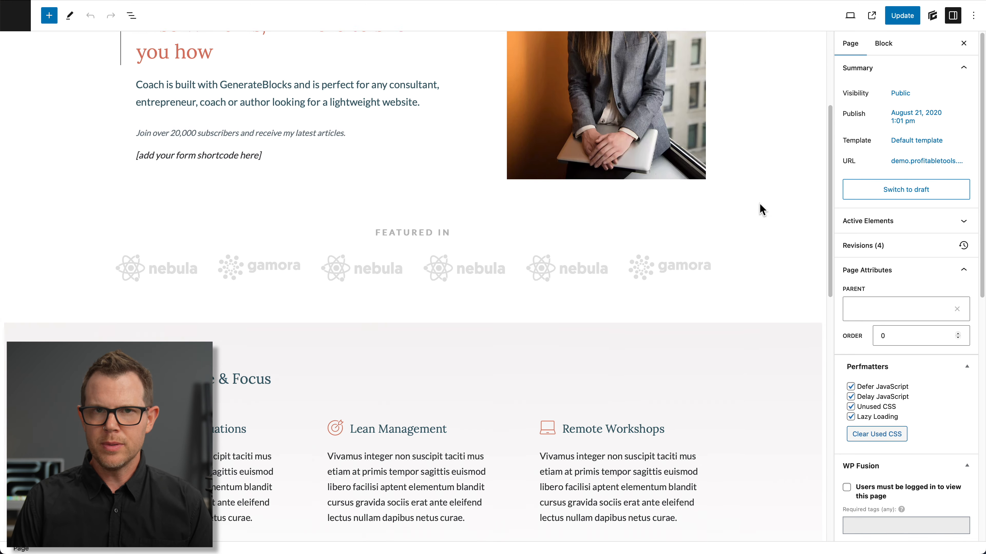
{"action": "scroll", "coordinate": [760, 208], "scroll_direction": "down", "scroll_amount": 2}
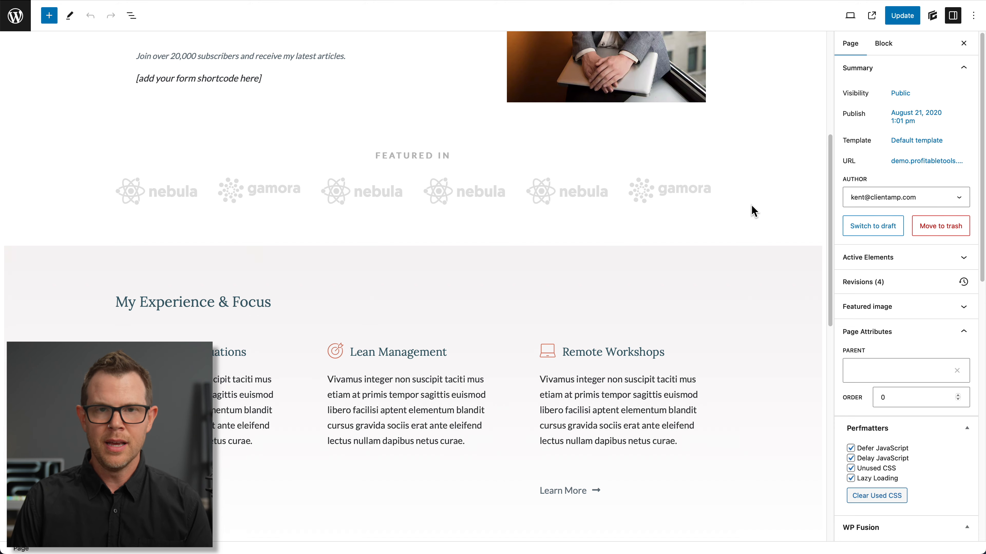
{"action": "scroll", "coordinate": [753, 209], "scroll_direction": "up", "scroll_amount": 5}
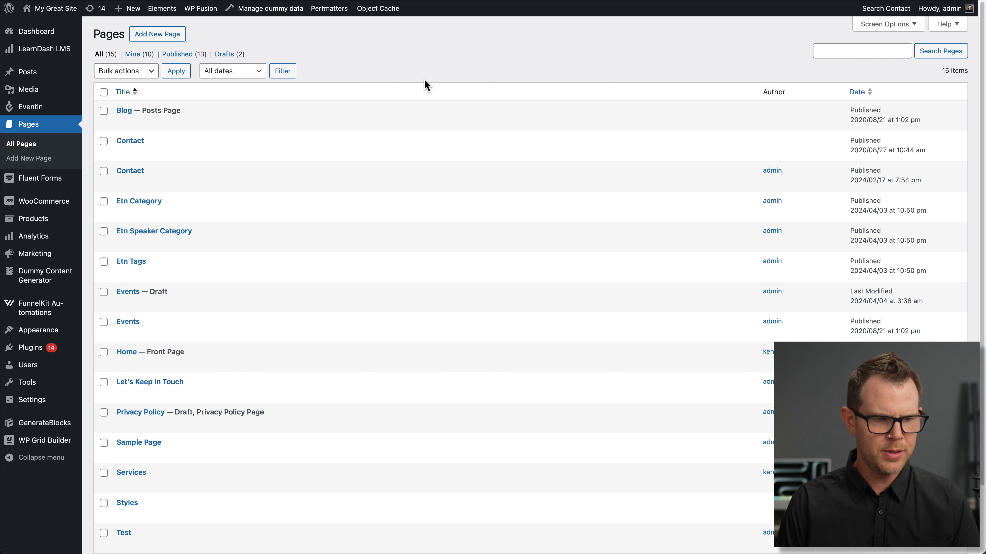
- Install the Image Optimizer plugin on My Great Site from its version 1.4.1 zip file and connect it to the Elementor account
{"action": "mouse_move", "coordinate": [29, 349]}
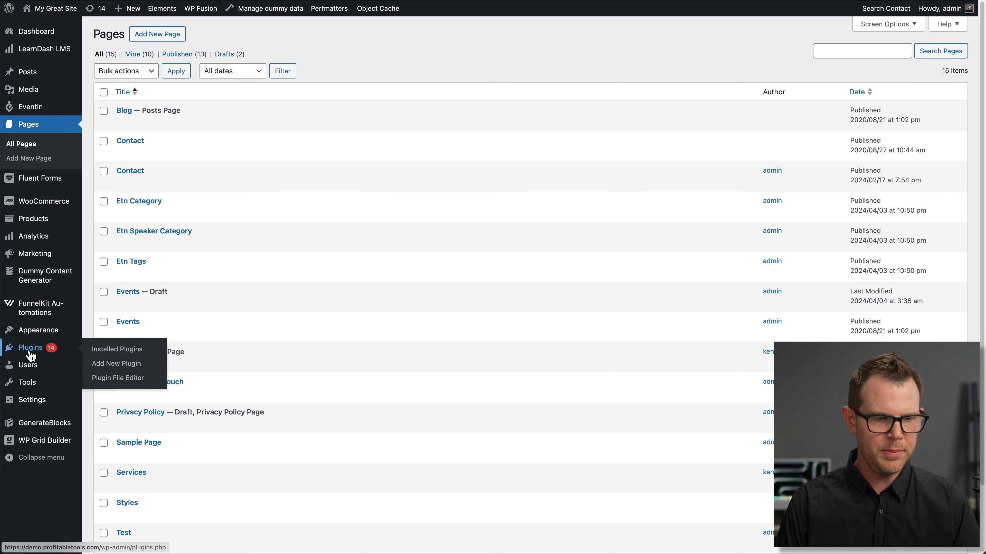
{"action": "left_click", "coordinate": [105, 367]}
{"action": "left_click", "coordinate": [186, 34]}
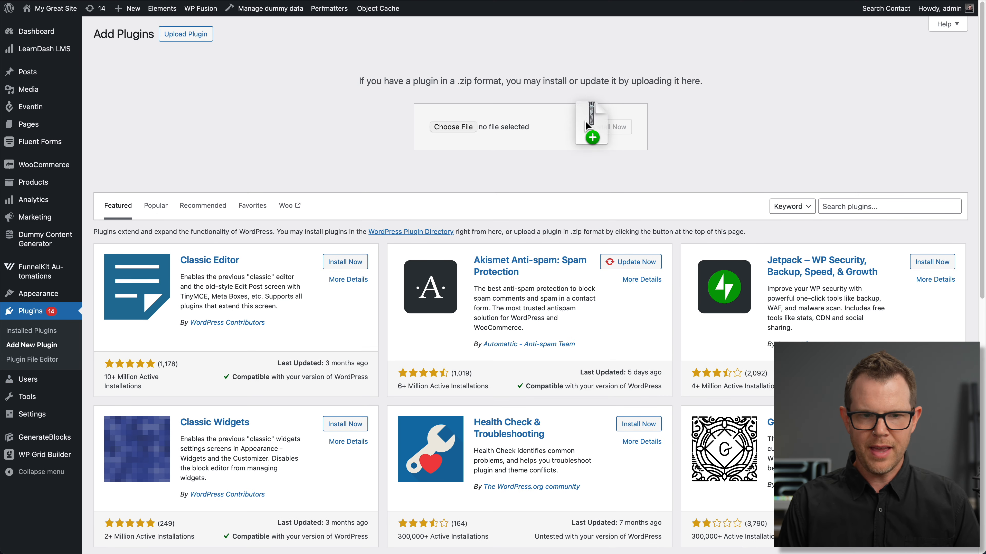
{"action": "left_click_drag", "start_coordinate": [585, 121], "coordinate": [653, 107]}
{"action": "left_click_drag", "start_coordinate": [600, 122], "coordinate": [450, 124]}
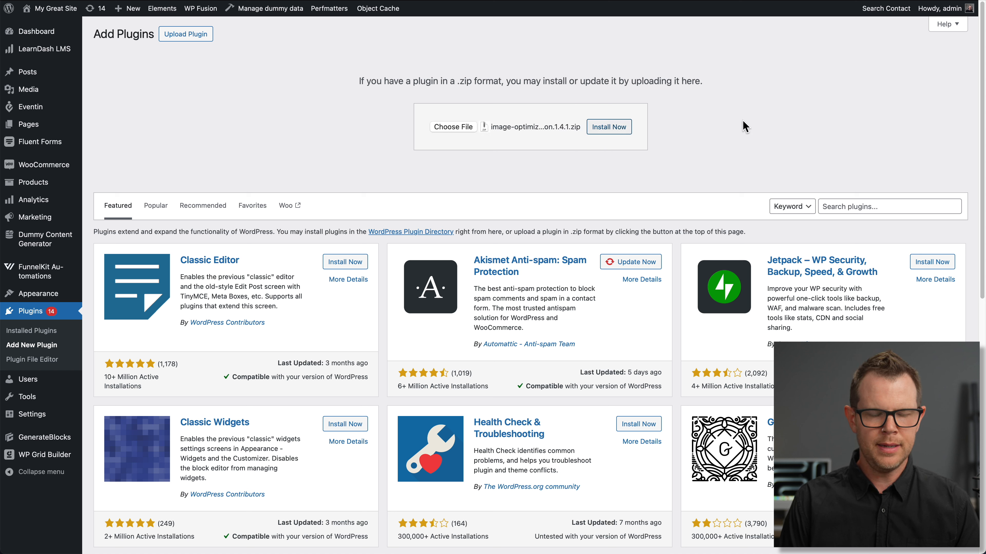
{"action": "left_click", "coordinate": [608, 127]}
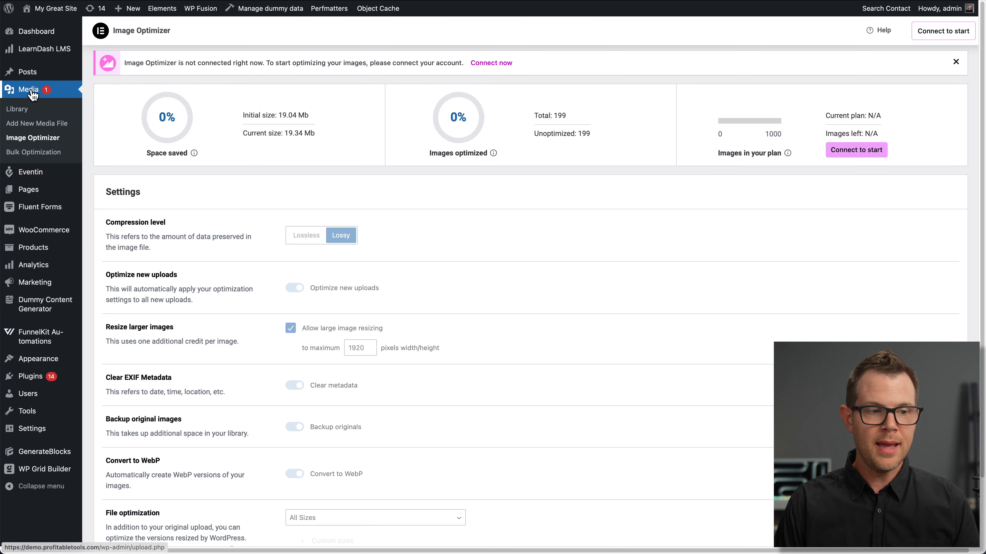
{"action": "left_click", "coordinate": [499, 63]}
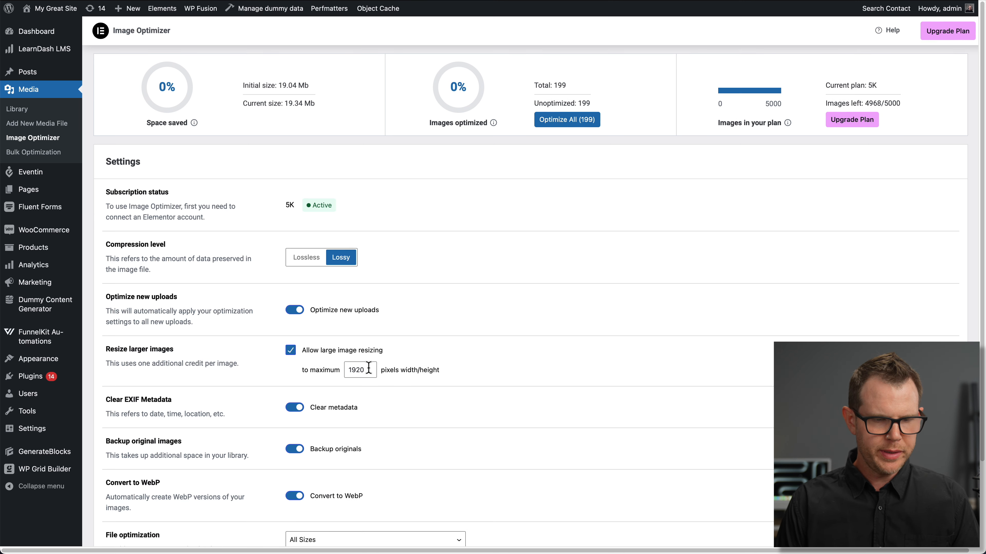
- Set the maximum width/height for large image resizing to 2400 pixels and open bulk optimization for all unoptimized images
{"action": "double_click", "coordinate": [361, 370]}
{"action": "type", "text": "2"}
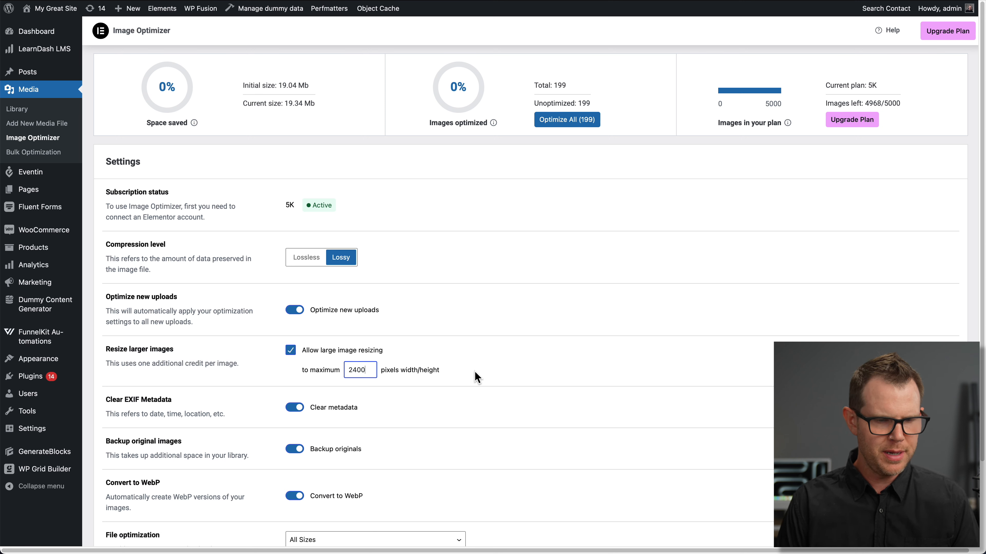
{"action": "left_click", "coordinate": [564, 125]}
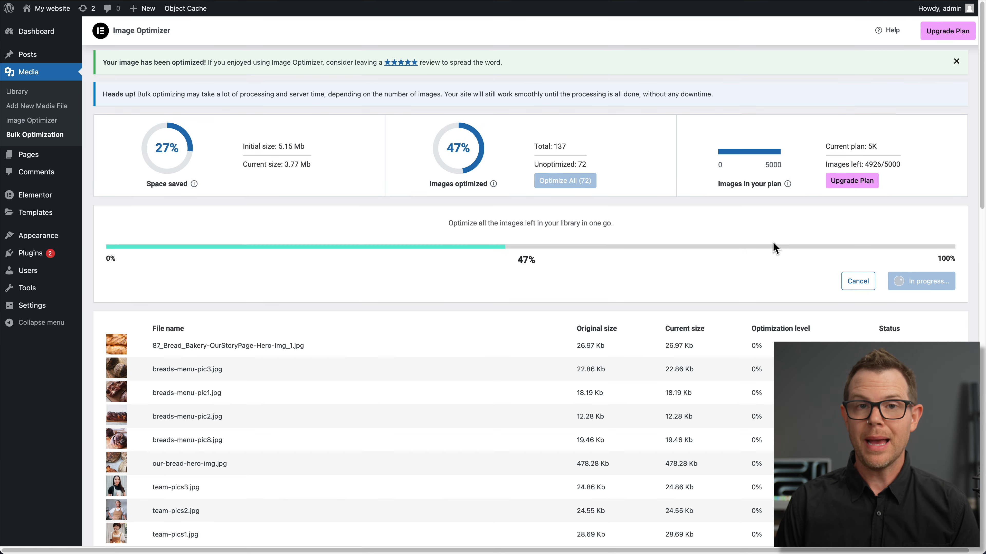
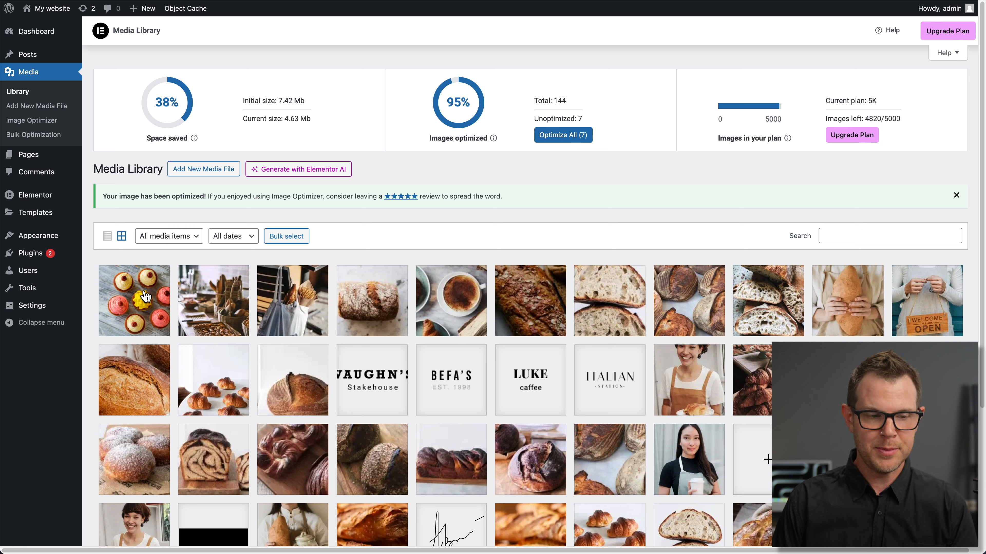
- Inspect the cupcake image in the bakery site's media library and open bulk optimization for the remaining unoptimized images
{"action": "left_click", "coordinate": [145, 296]}
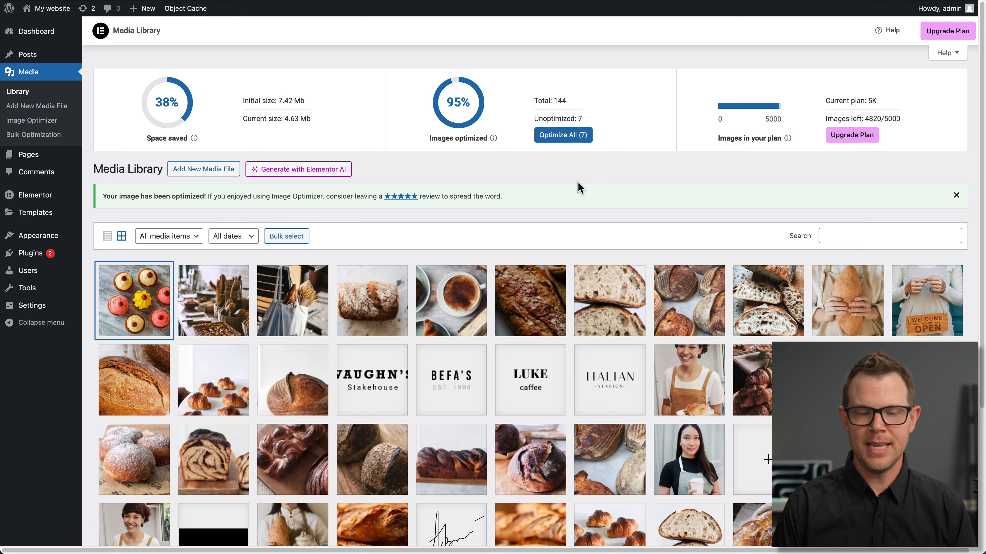
{"action": "left_click", "coordinate": [573, 145]}
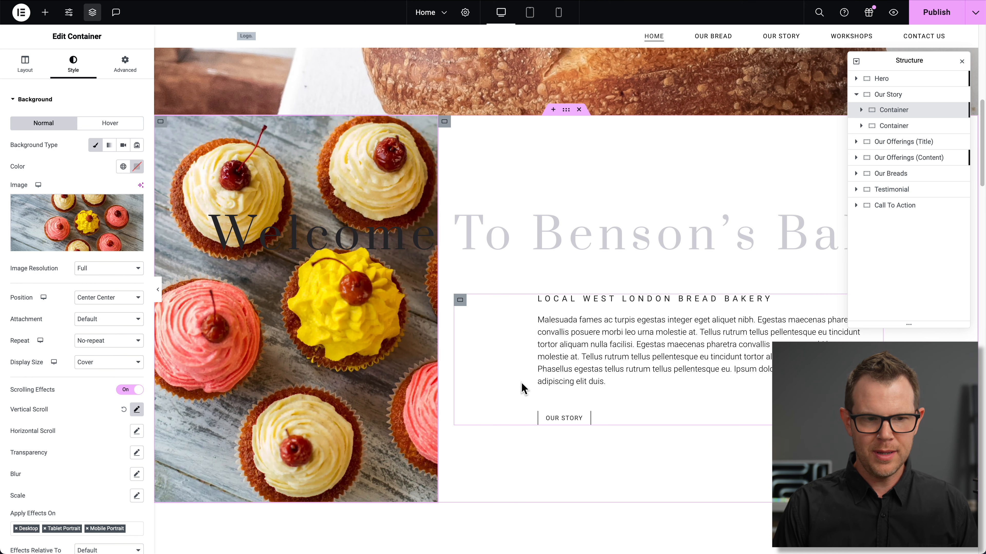
{"action": "scroll", "coordinate": [503, 394], "scroll_direction": "up", "scroll_amount": 3}
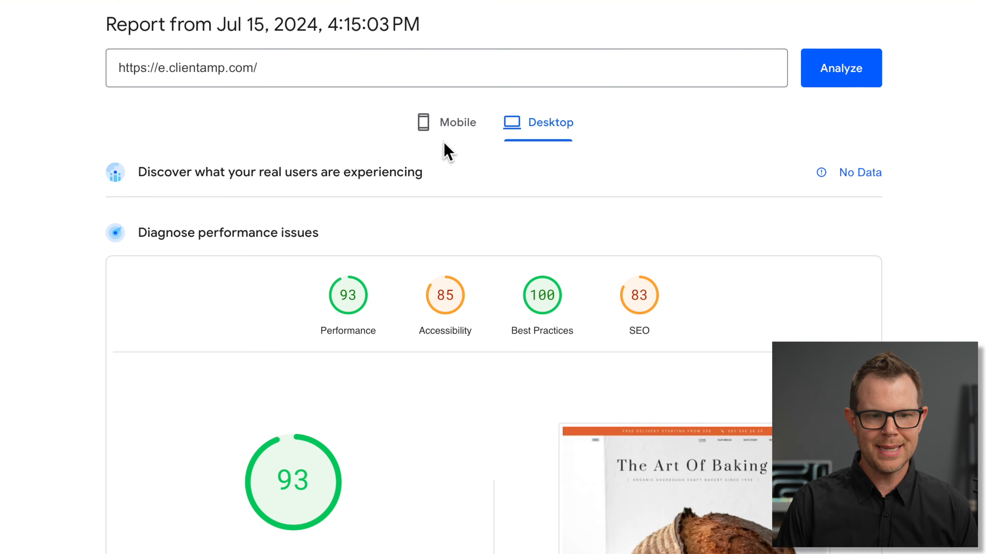
{"action": "left_click", "coordinate": [449, 131]}
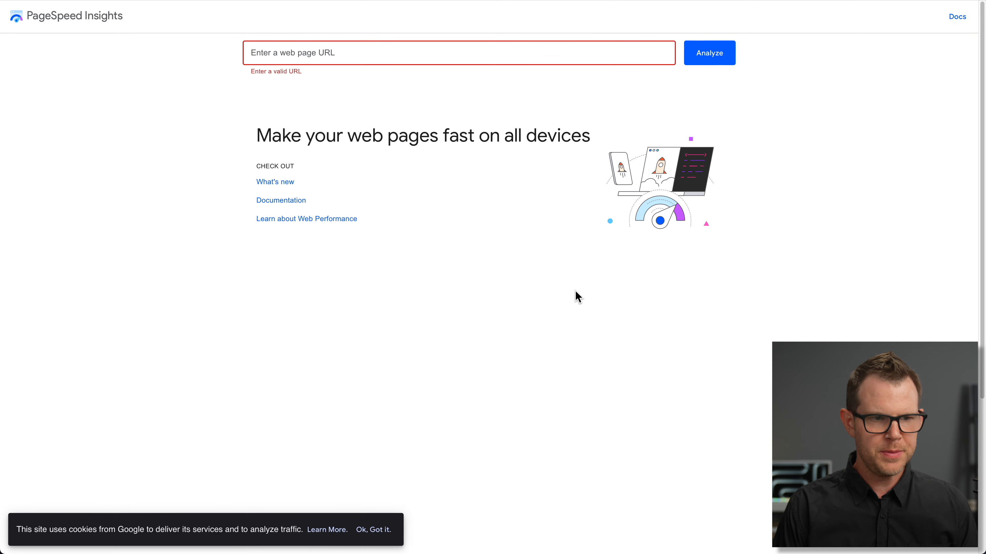
{"action": "type", "text": "https://e.clientamp.com"}
{"action": "left_click", "coordinate": [716, 59]}
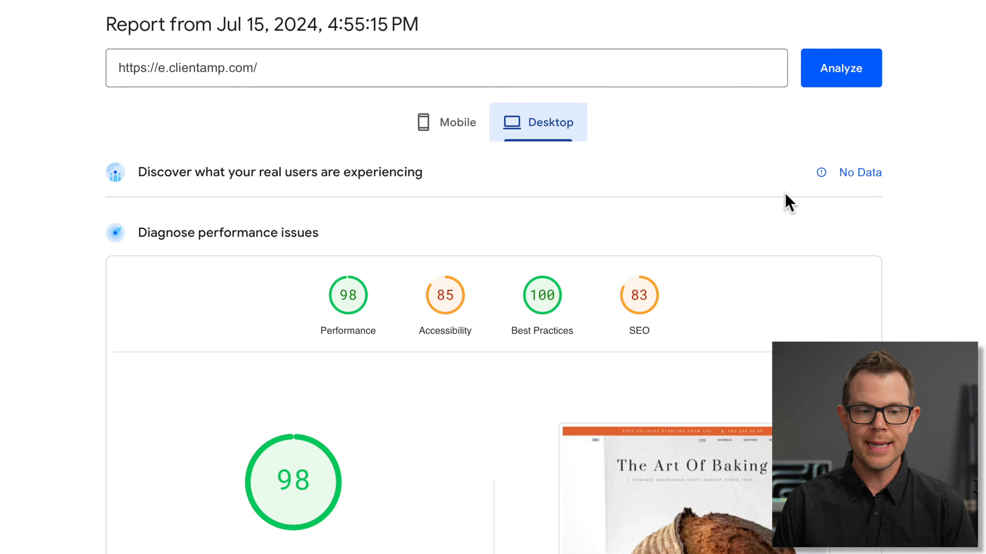
{"action": "left_click", "coordinate": [445, 134]}
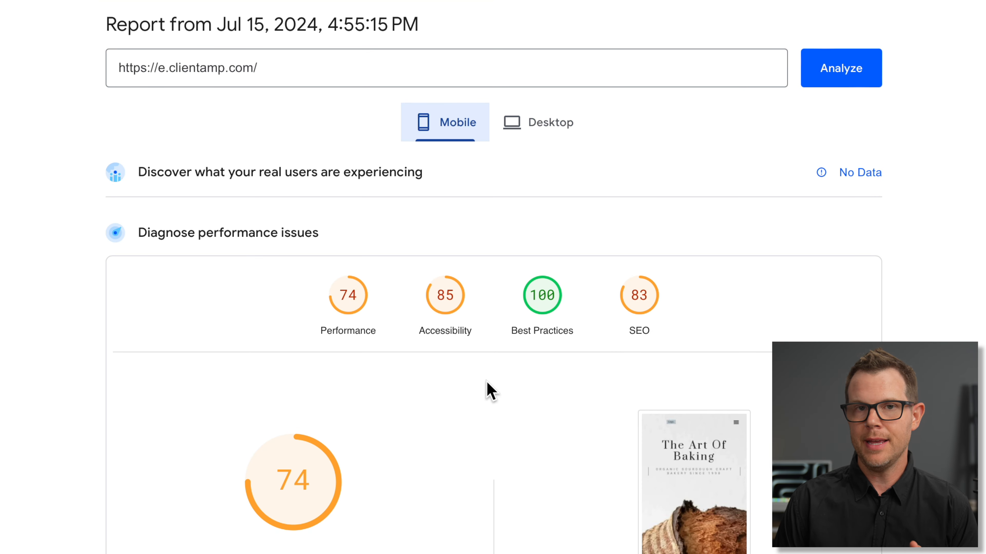